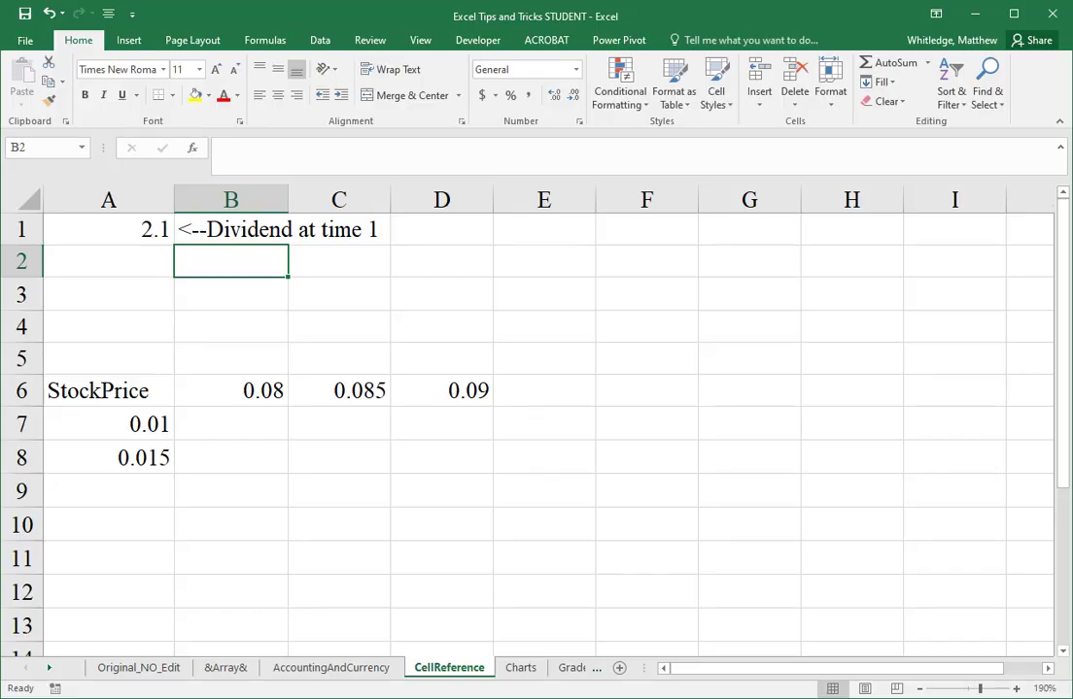
Step: Enter the heading "Required Rate of Return" in cell B5, above the row of rates
key(Down)
key(Down)
key(Down)
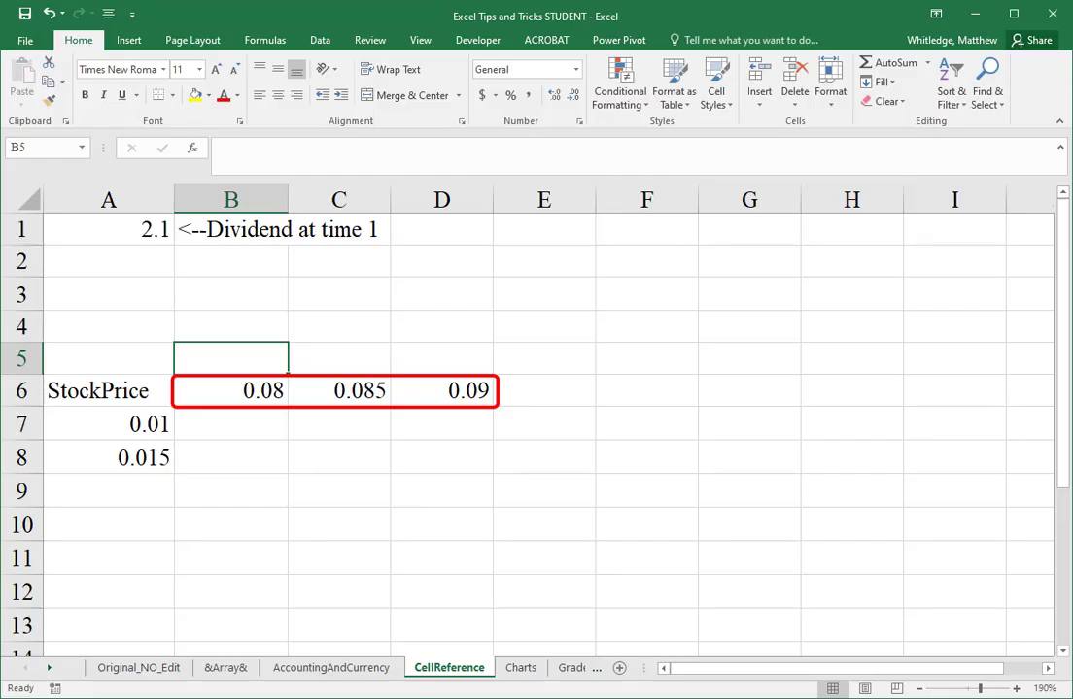
text(Required Rate of Return)
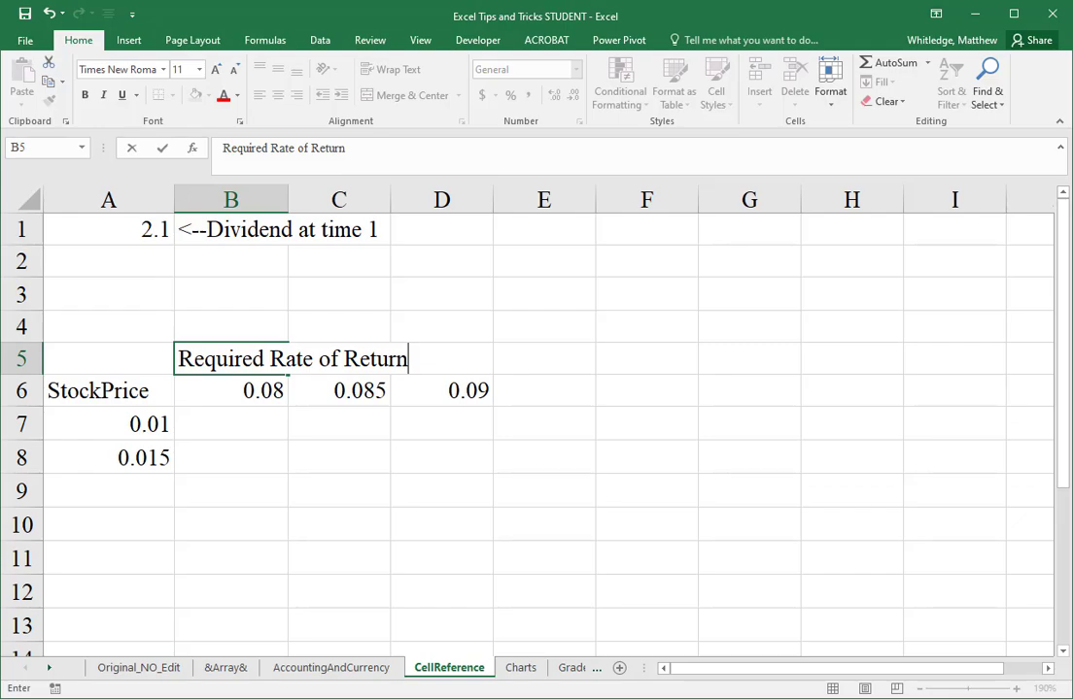
key(Return)
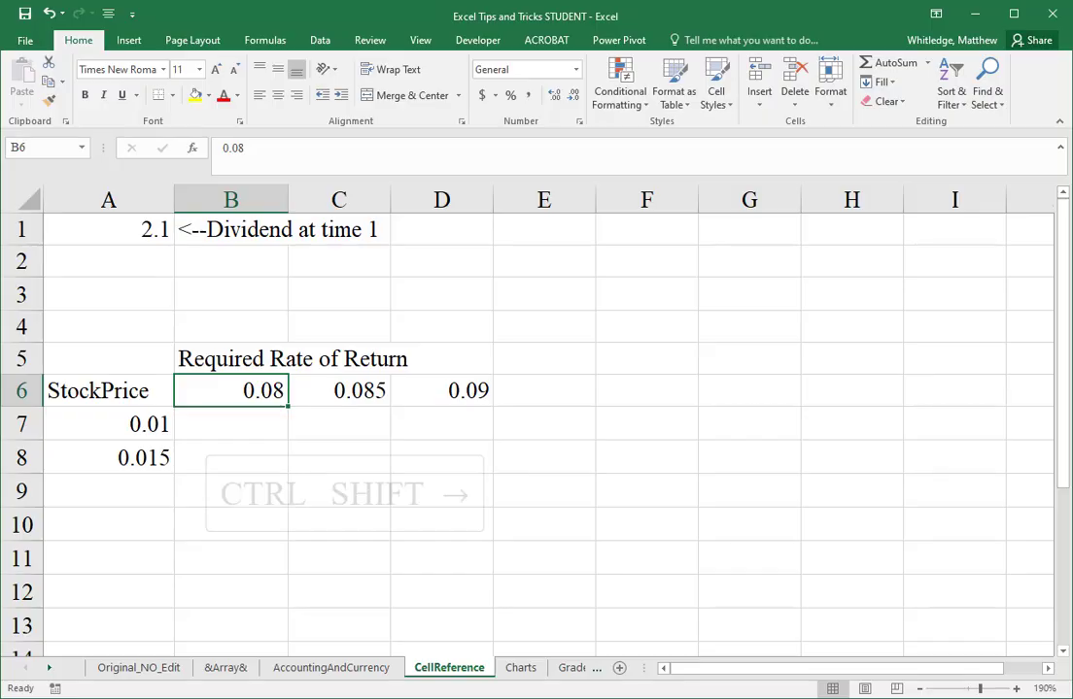
Step: Extend the rate series in B6:D6 across row 6 through column H, up to 0.11
key(ctrl+shift+Right)
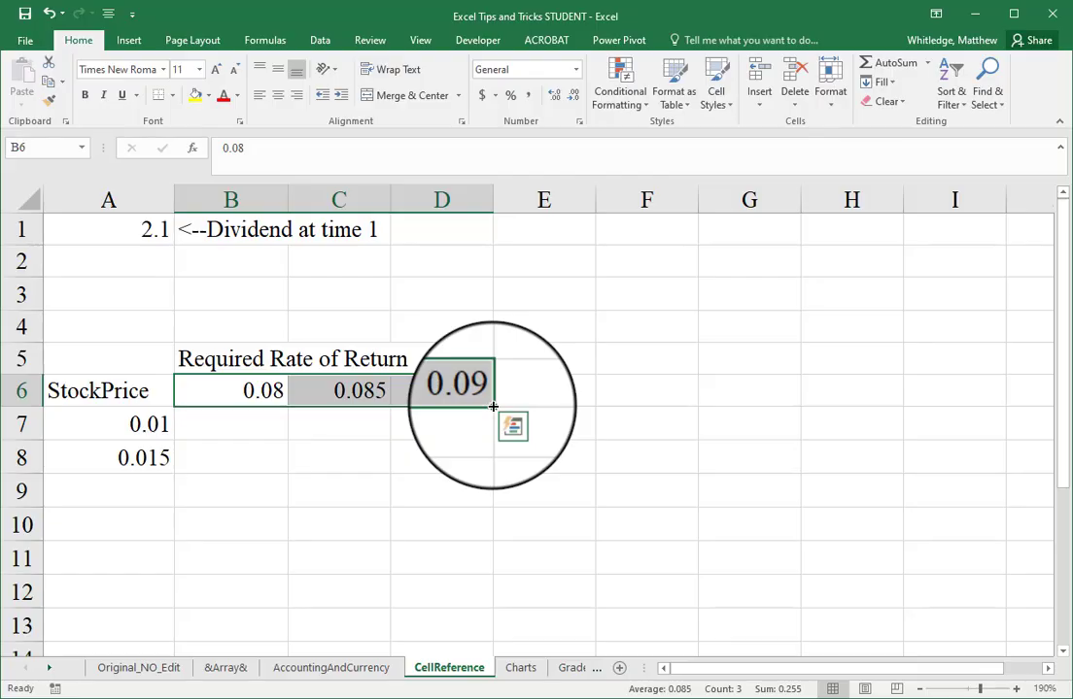
drag(493, 406, 903, 412)
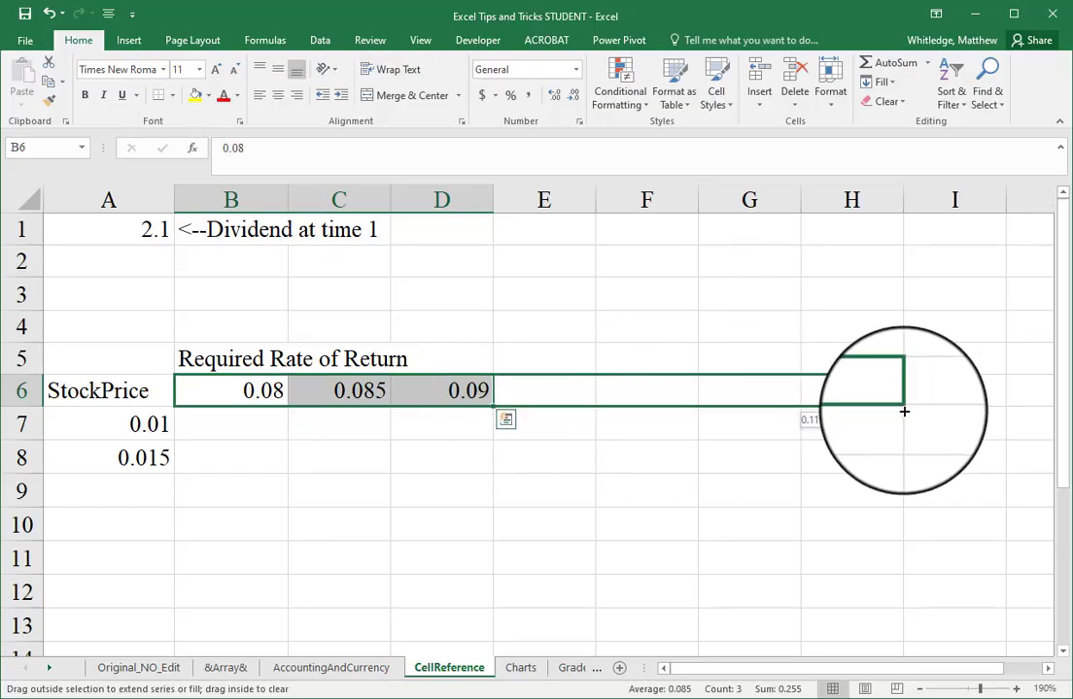
drag(904, 412, 904, 412)
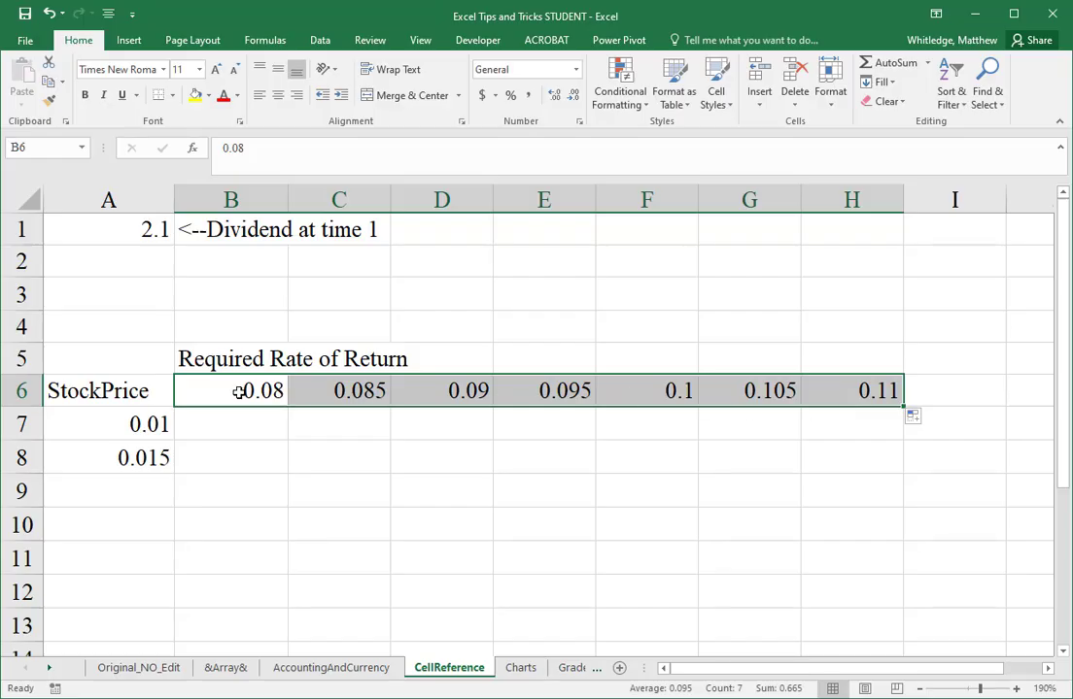
Step: Try changing the first required rate in B6 to 0.07, and undo that change
click(238, 393)
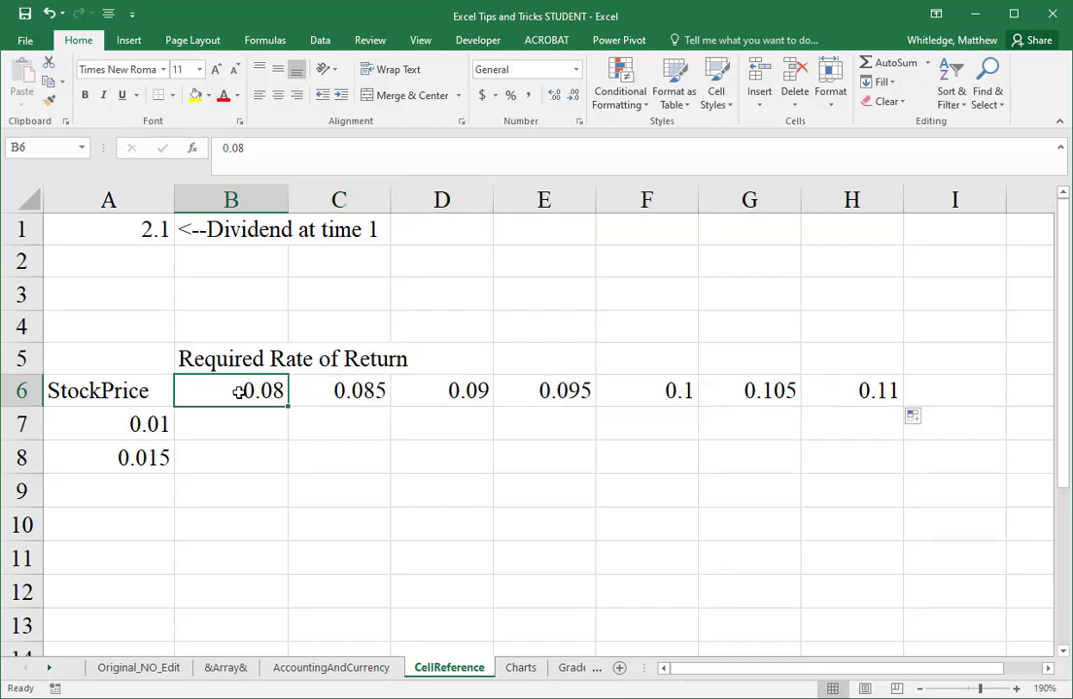
text(0.07)
key(Return)
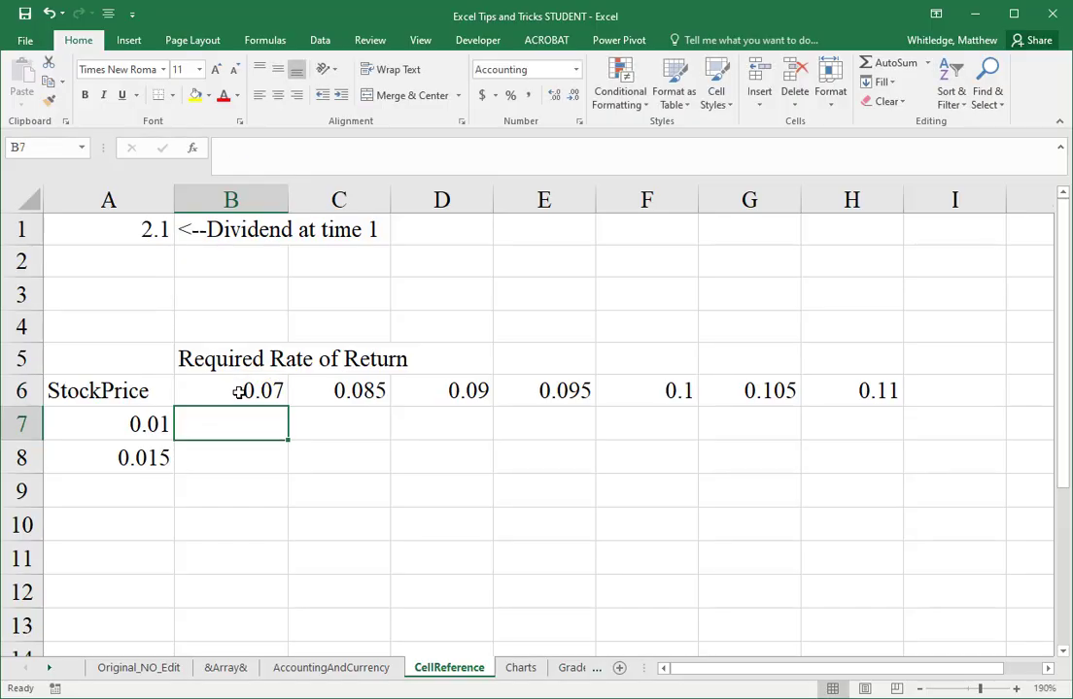
key(ctrl+z)
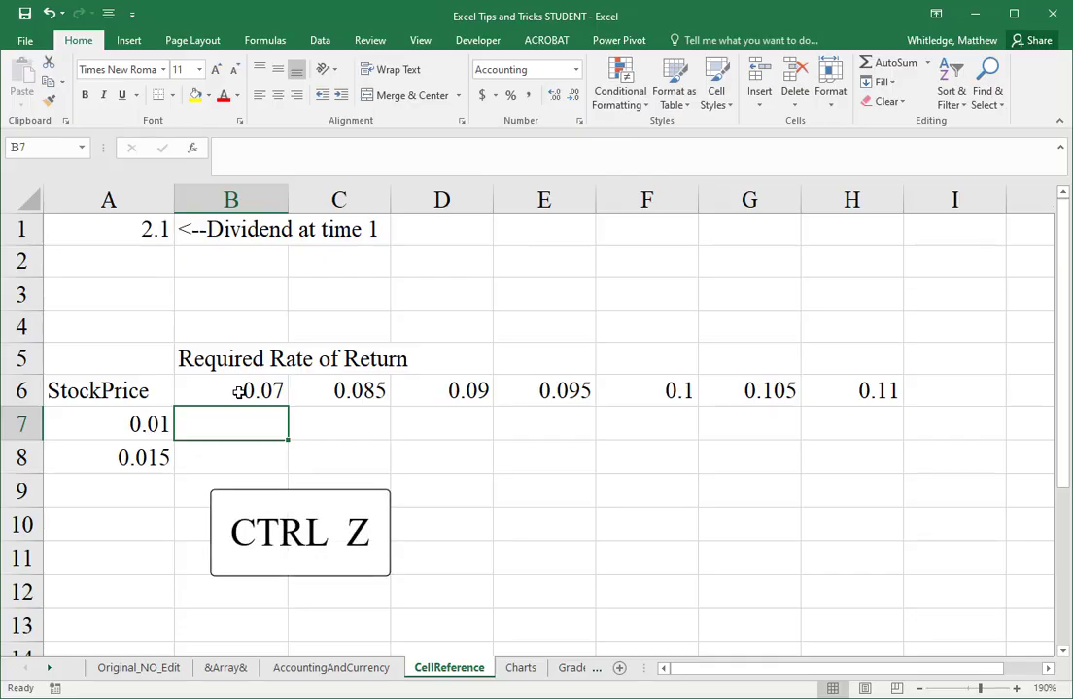
key(ctrl+z)
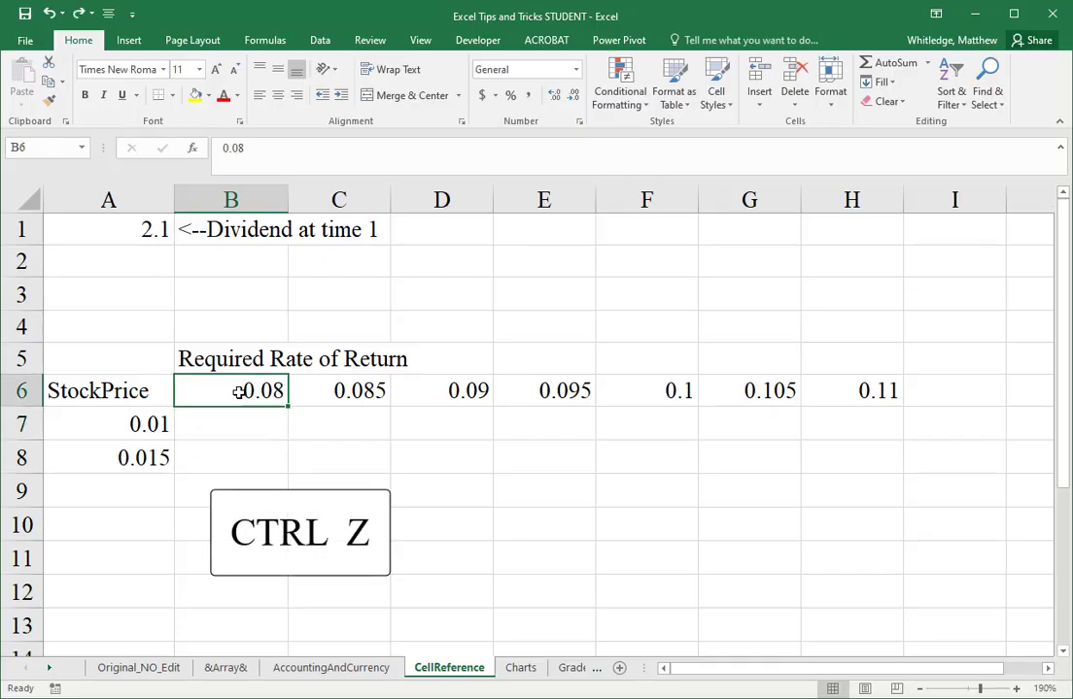
key(ctrl+z)
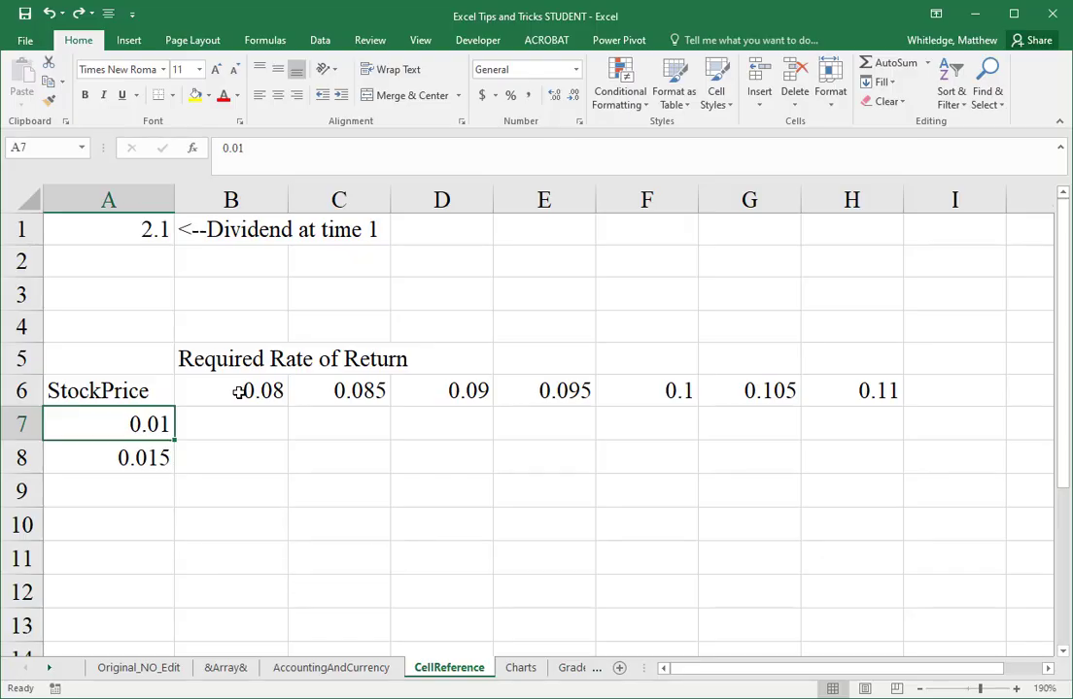
Step: Replace the growth rate in A8 with the formula =A7+0.005
key(Down)
text(=)
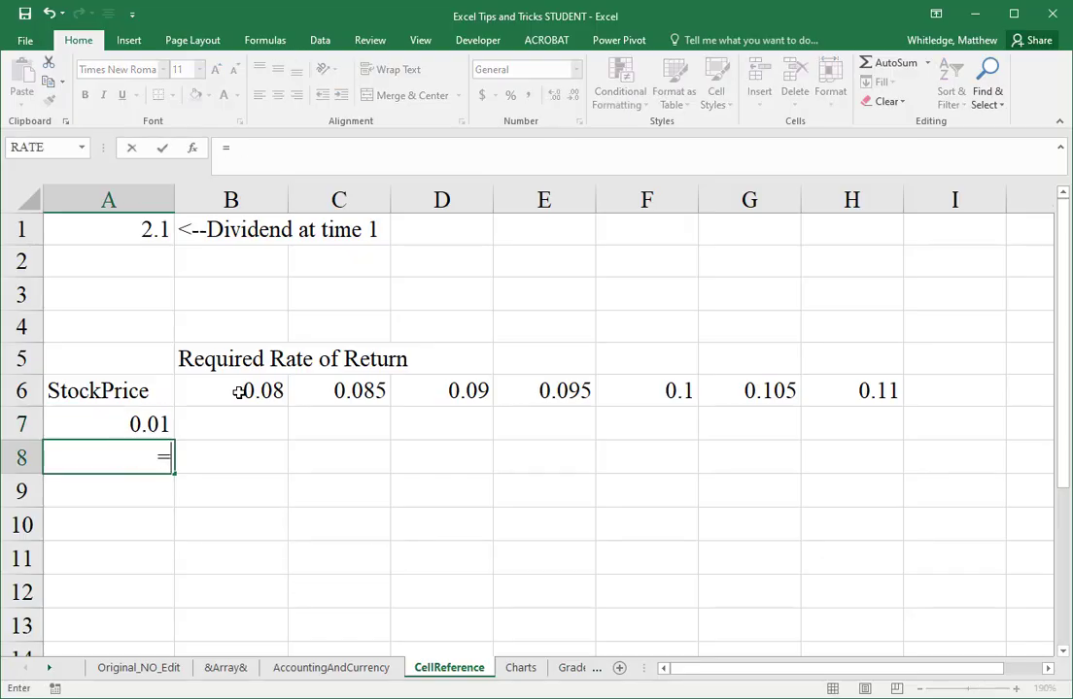
key(Up)
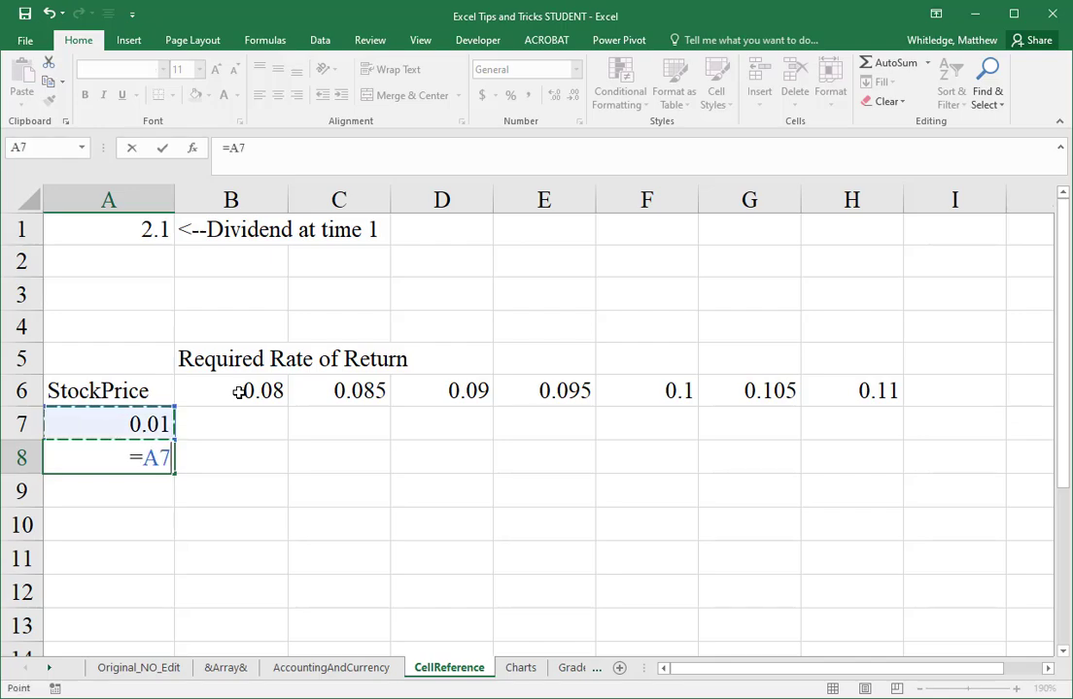
text(+0.005)
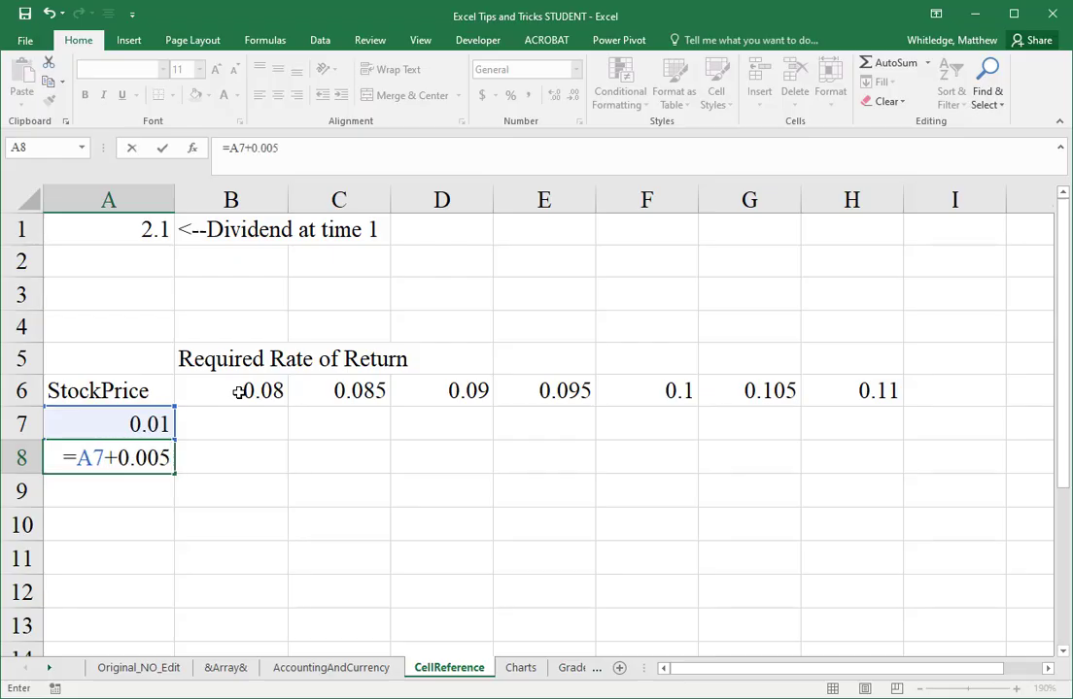
key(Return)
Step: Fill the growth rate formula from A8 down through A15
key(Up)
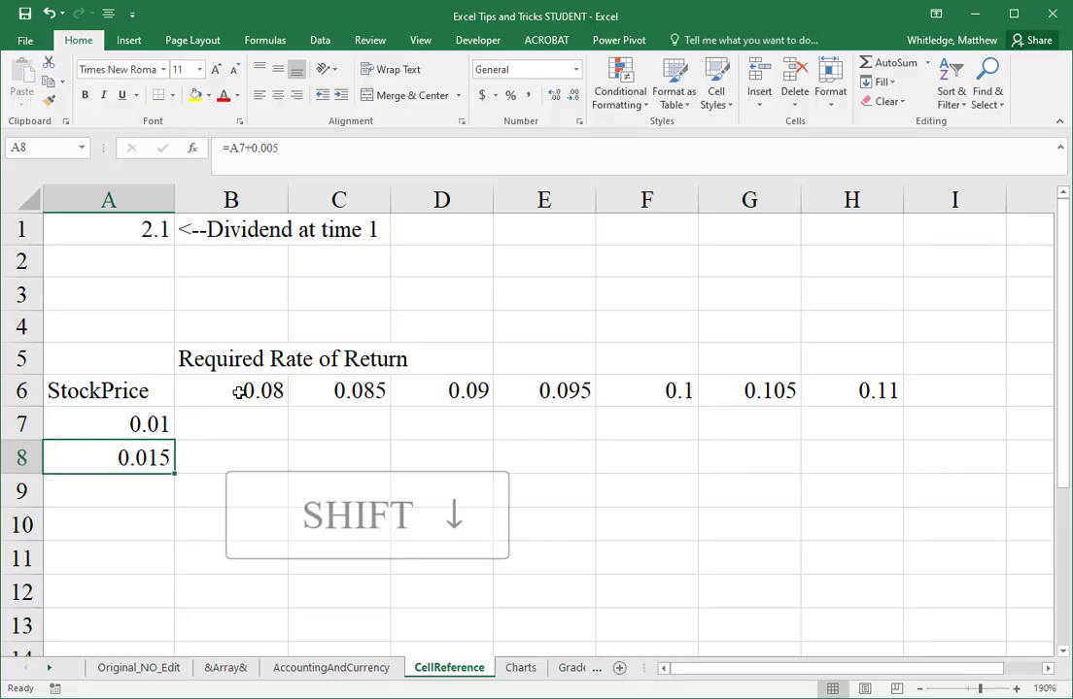
key(shift+Down)
key(shift+Down)
key(shift+Down)
key(shift+Down)
key(shift+Down)
key(shift+Down)
key(shift+Down)
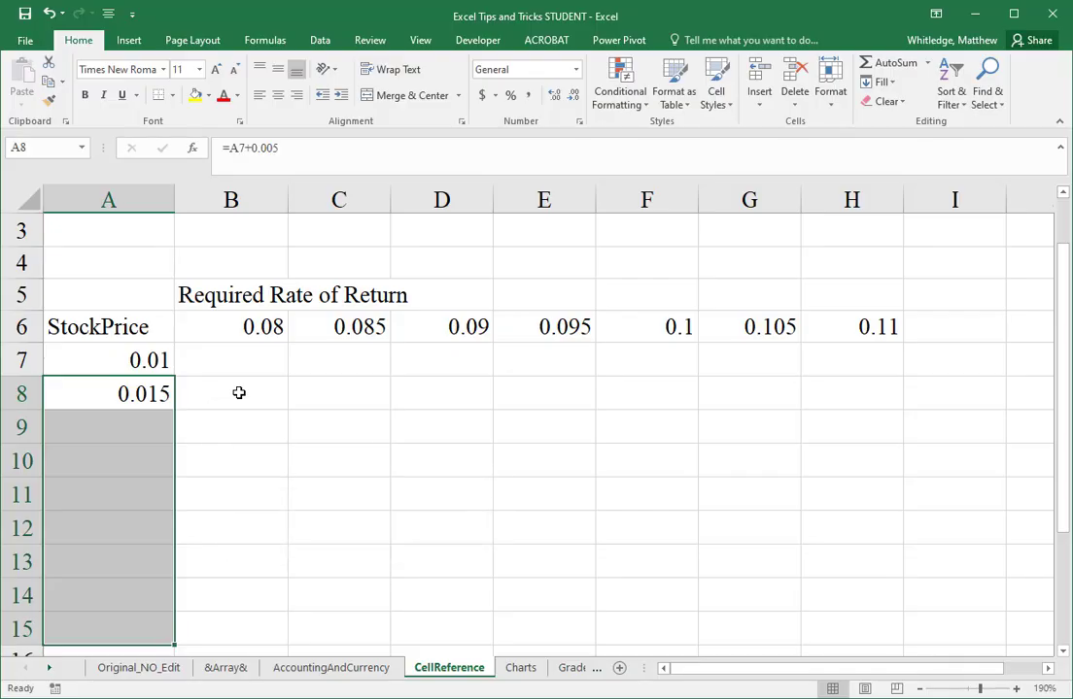
key(ctrl+d)
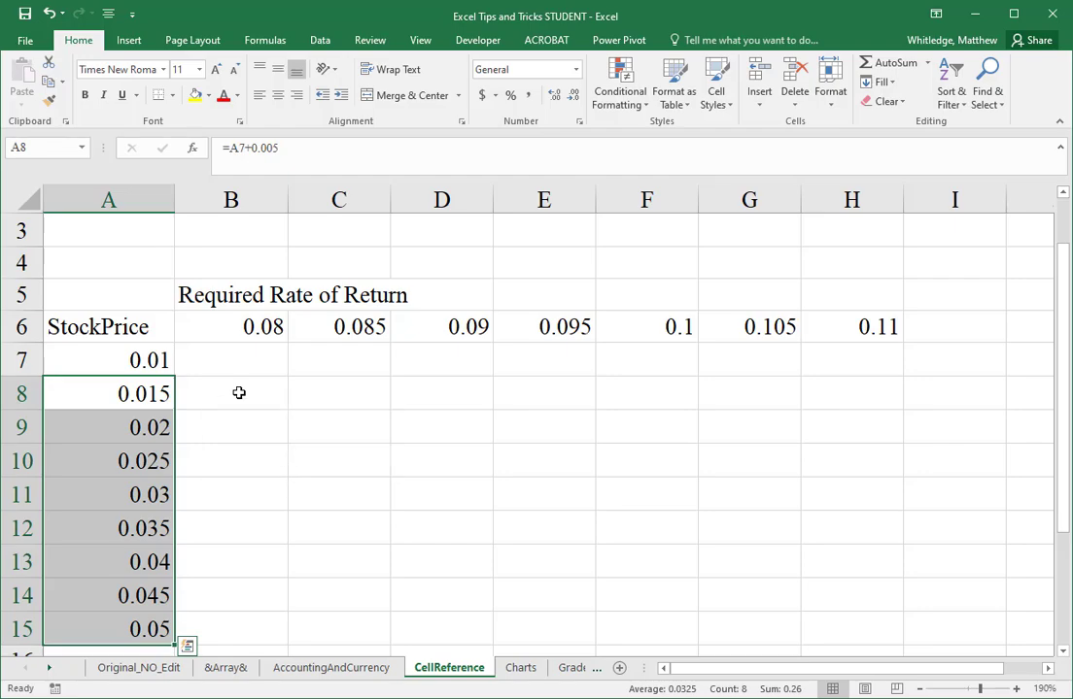
Step: Enter the stock price formula =A1/(B6-A7) in cell B7, using relative references to the dividend, required rate and growth rate
key(ctrl+Home)
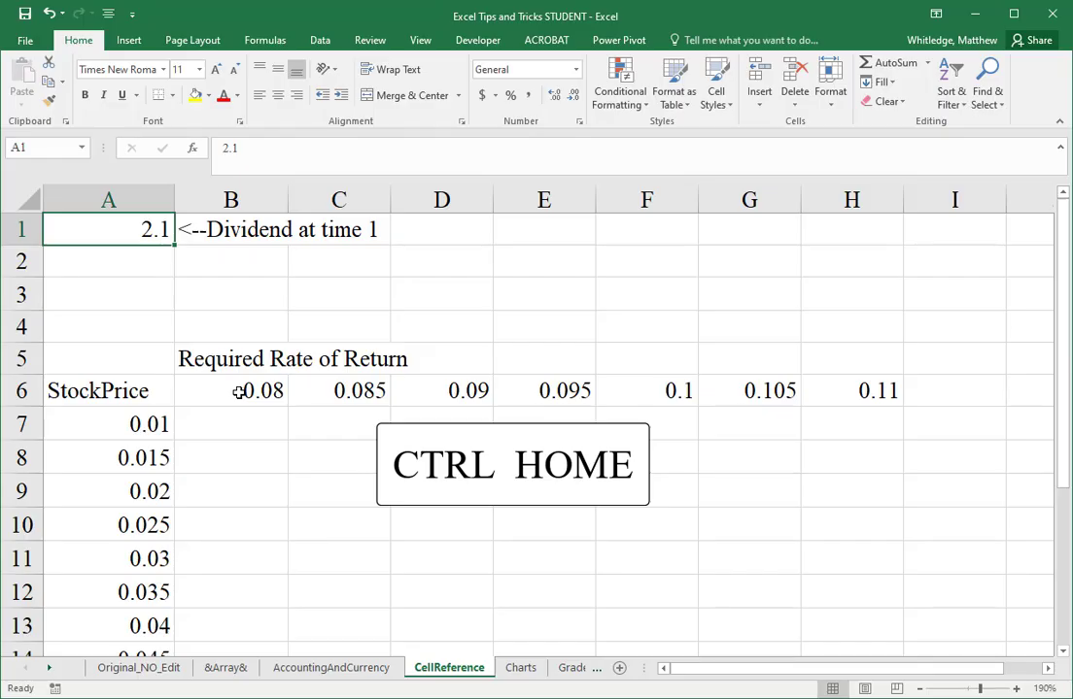
key(Down)
key(Down)
key(Down)
key(Down)
key(Down)
key(Down)
key(Right)
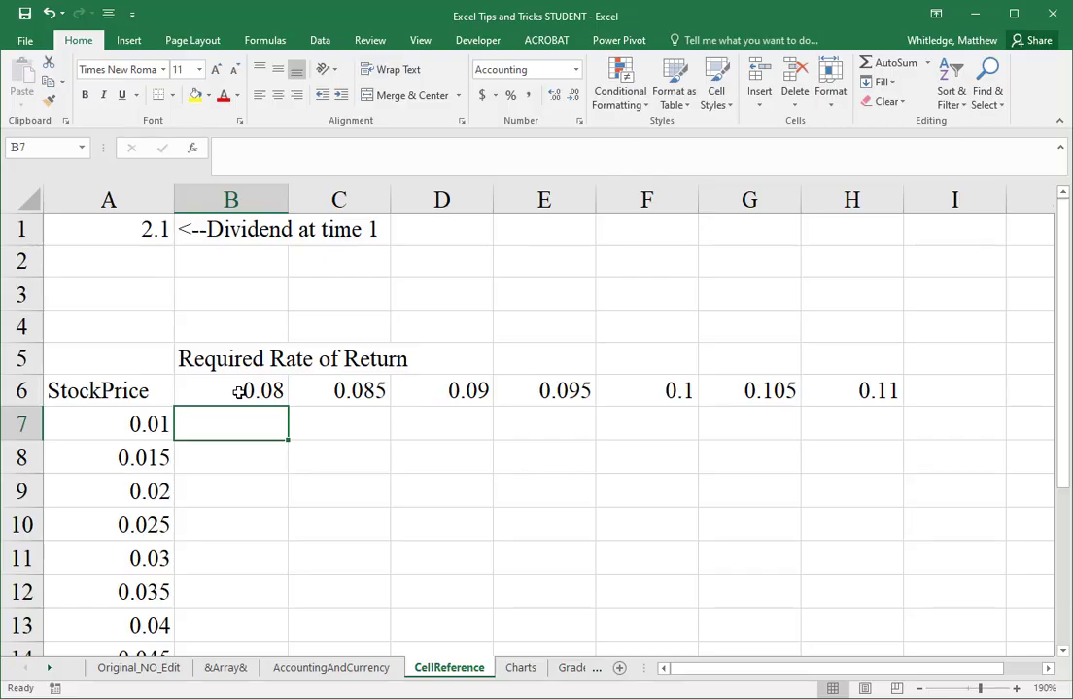
text(=)
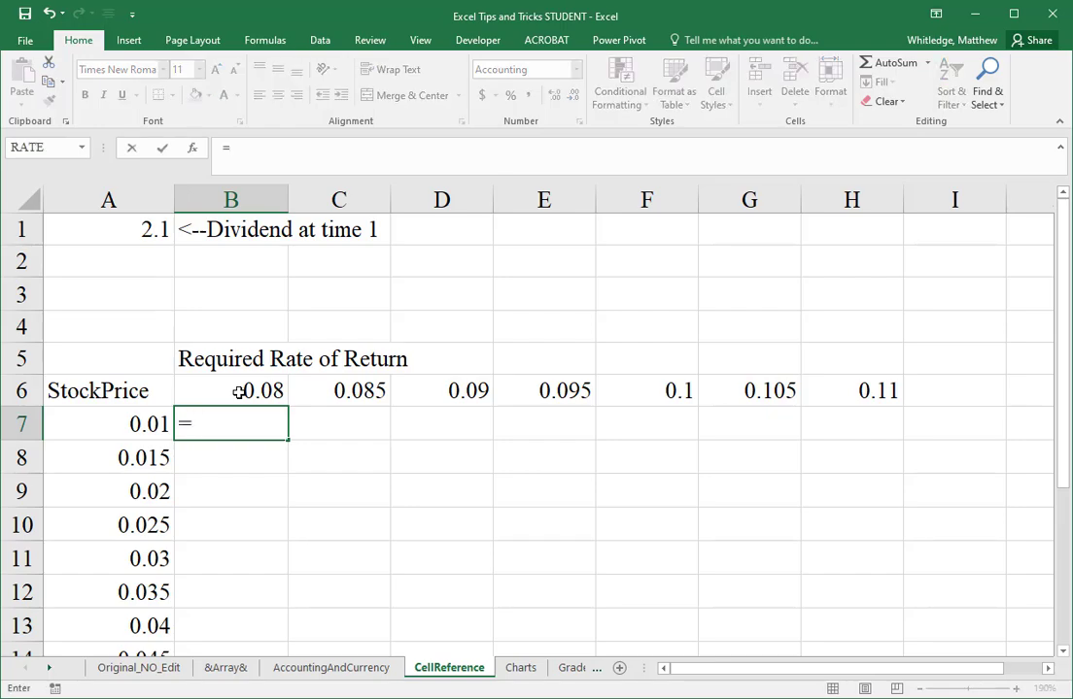
key(Up)
key(Up)
key(Up)
key(Up)
key(Up)
key(Up)
key(Left)
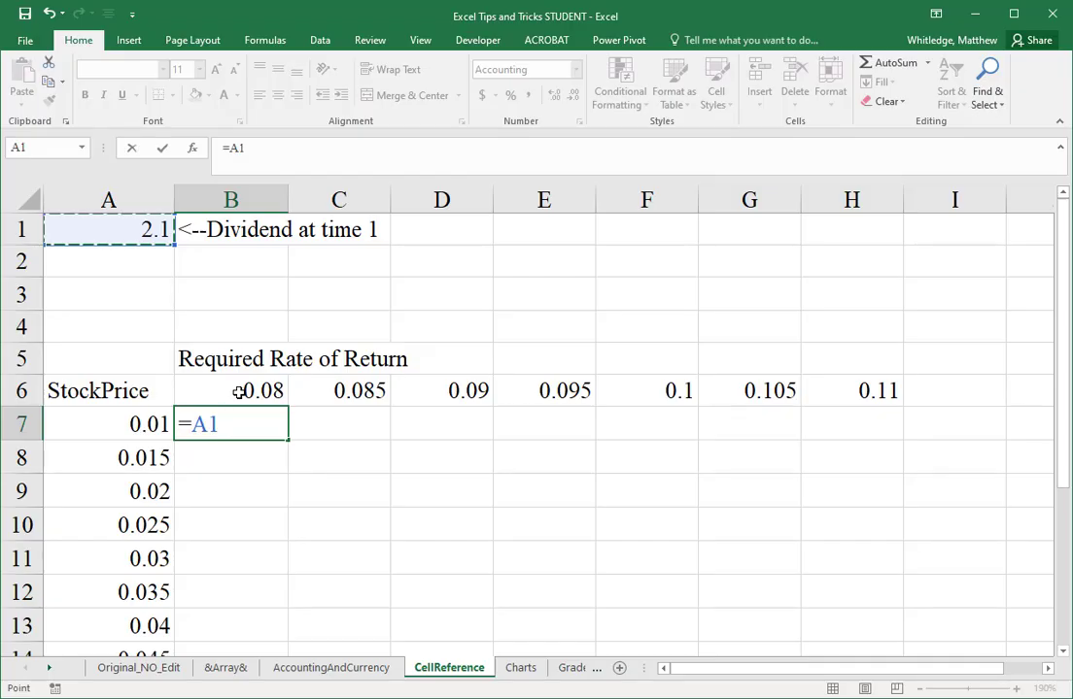
text(/)
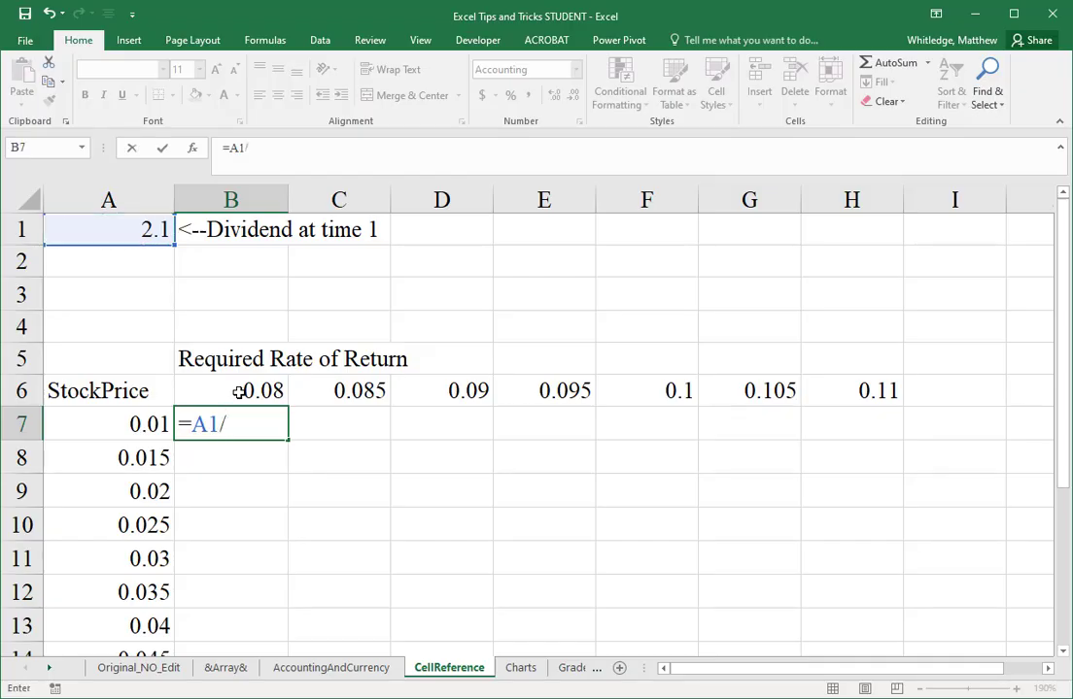
text(()
click(238, 391)
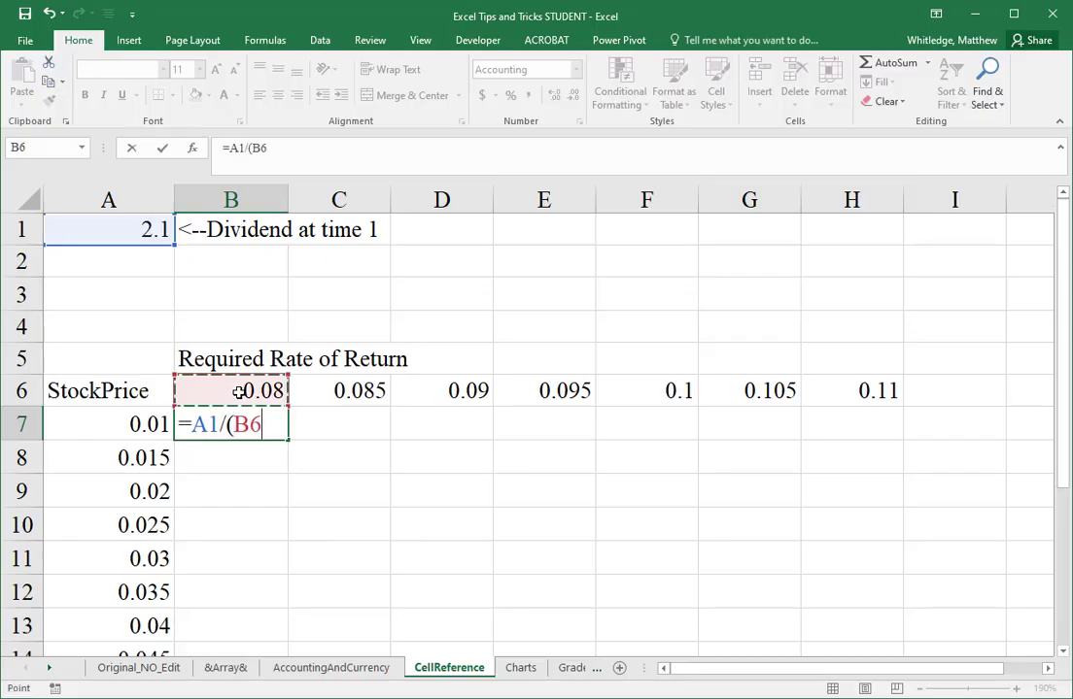
text(-)
key(Left)
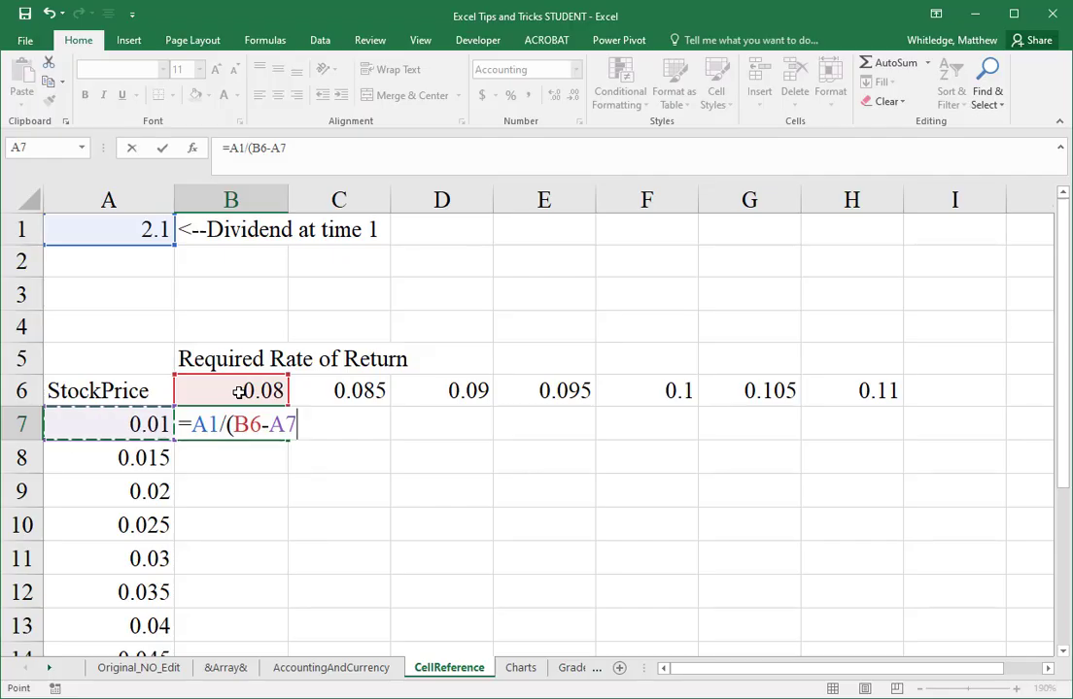
text())
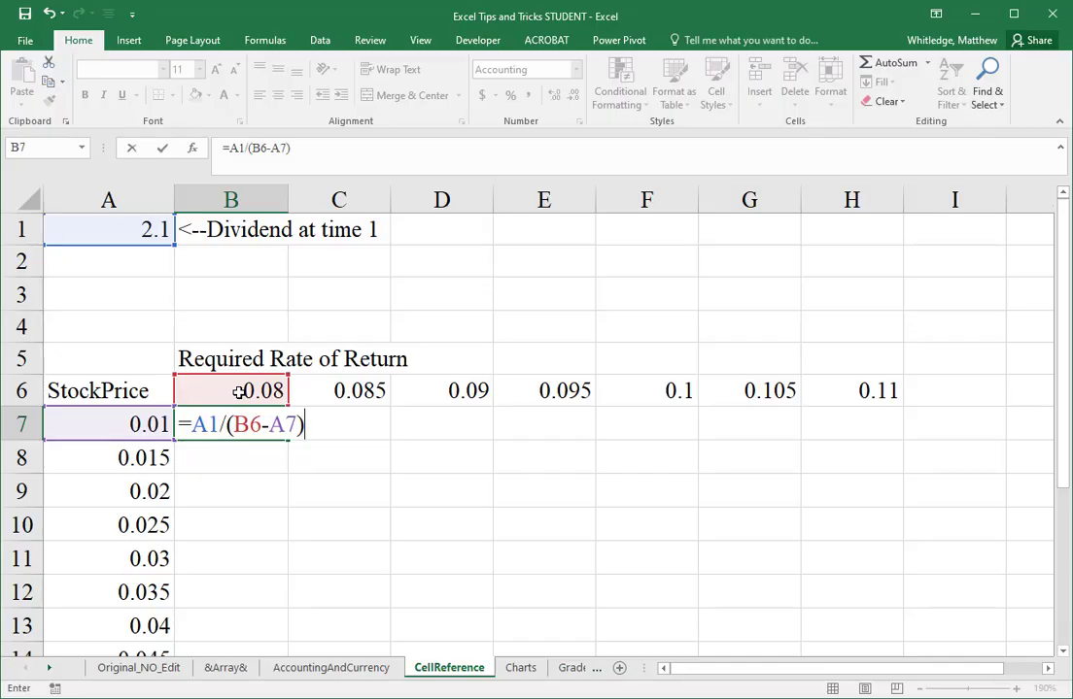
key(Return)
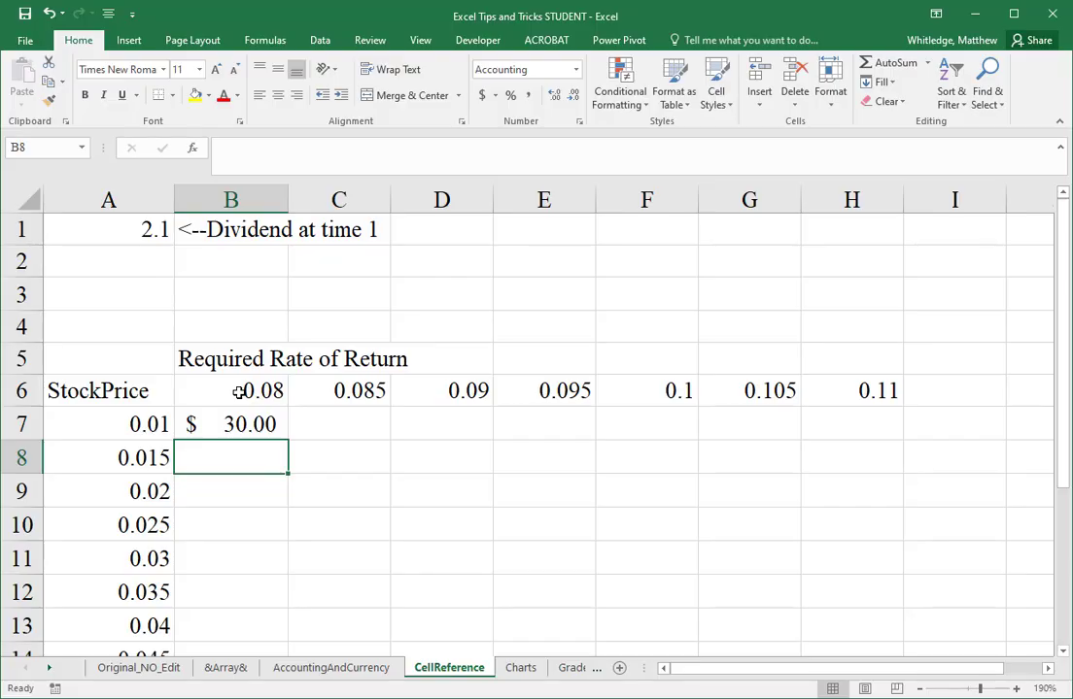
Step: Fill the stock price formula from B7 across row 7 through H7
key(Up)
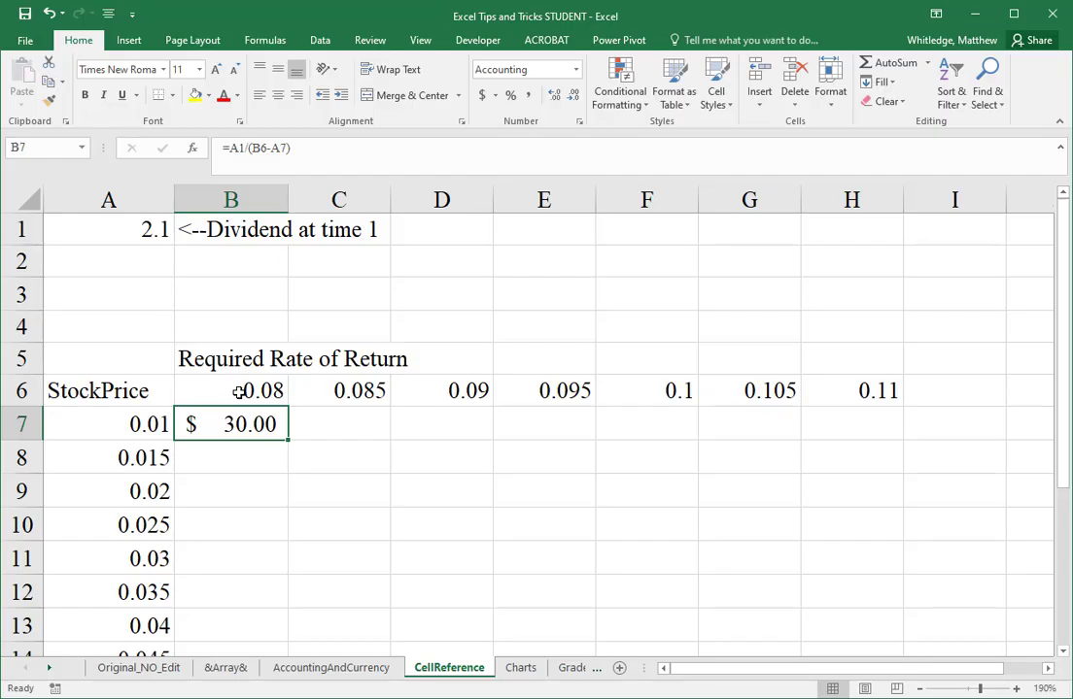
key(shift+Right)
key(shift+Right)
key(shift+Right)
key(shift+Right)
key(shift+Right)
key(shift+Right)
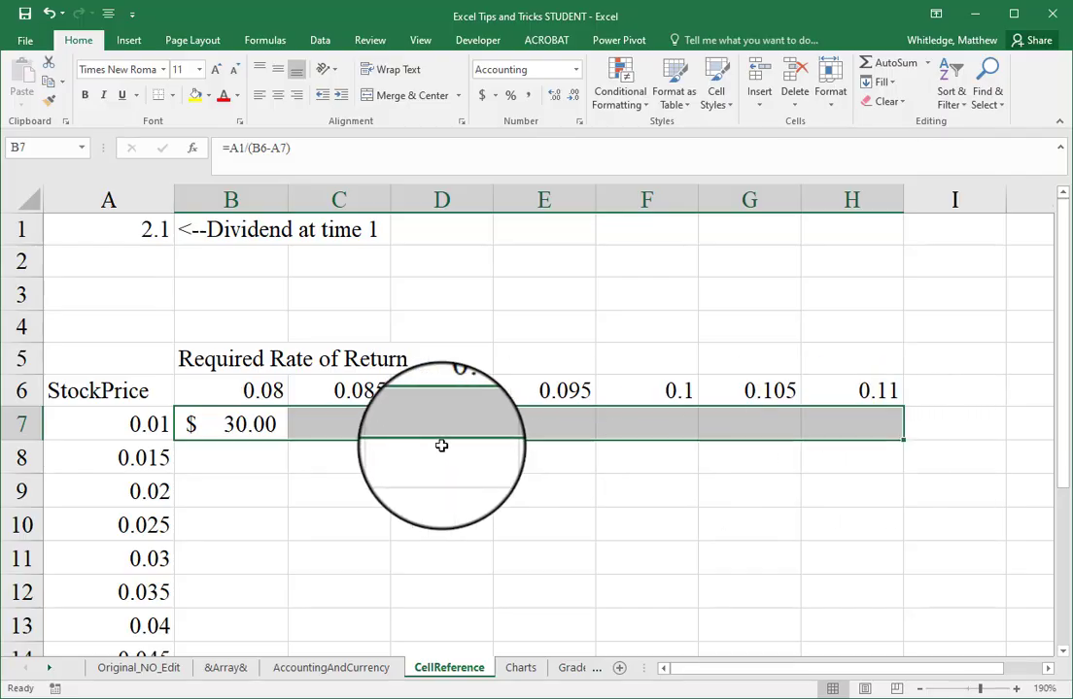
click(207, 429)
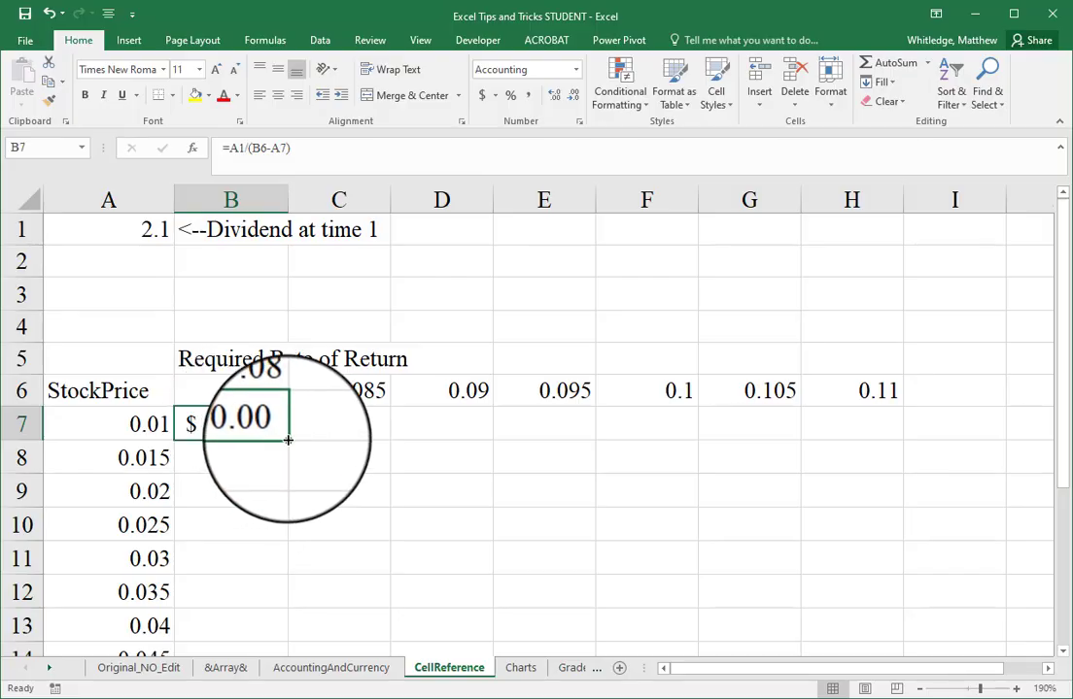
drag(287, 440, 883, 438)
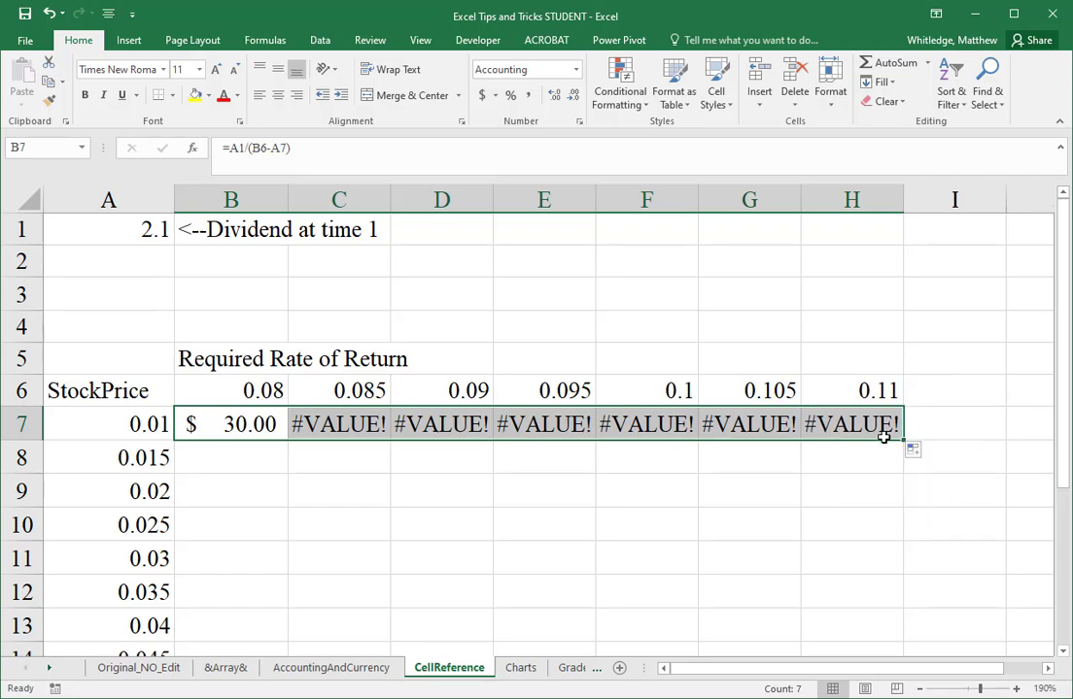
Step: Examine which cells the formulas in B7 and C7 reference, leaving both formulas as they are
key(Right)
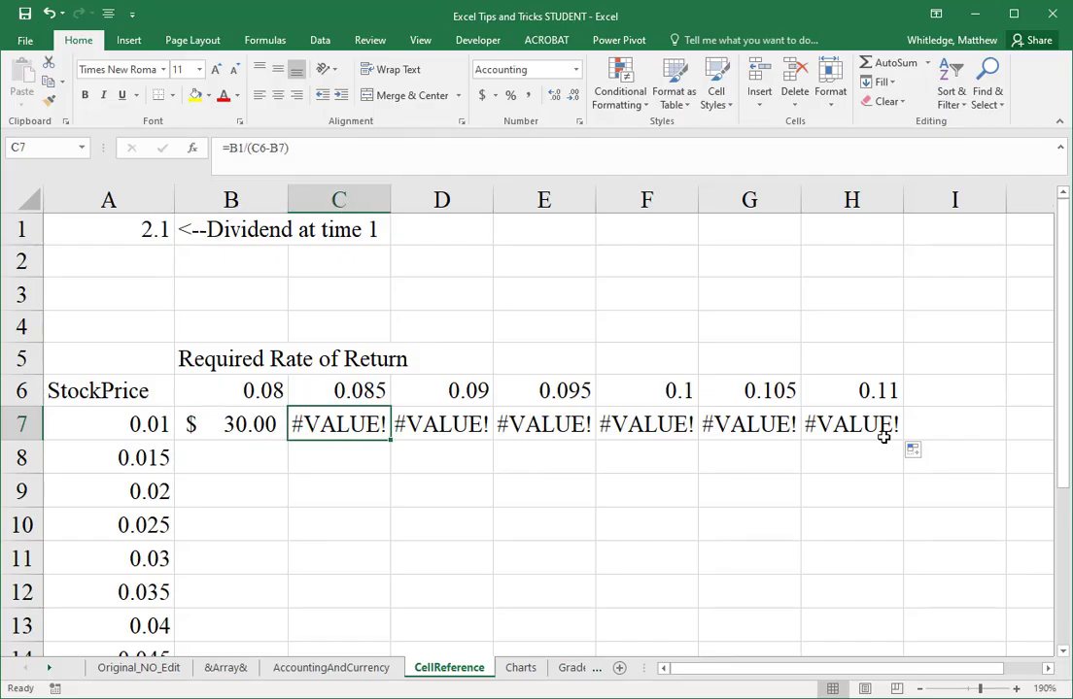
key(Left)
key(F2)
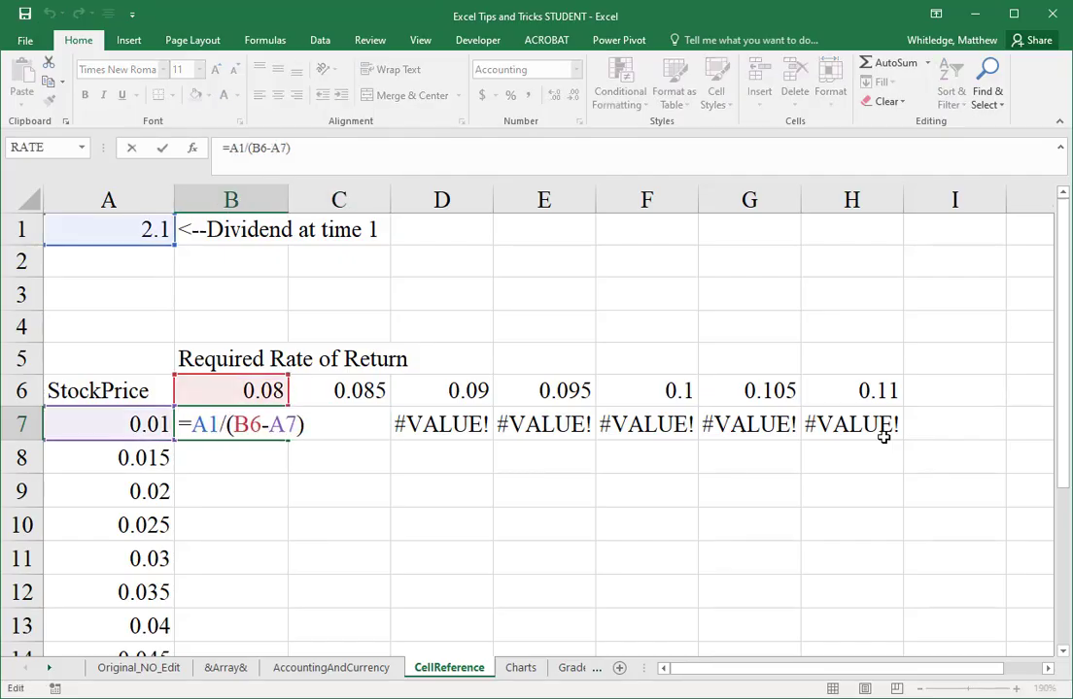
key(ctrl+Return)
key(Right)
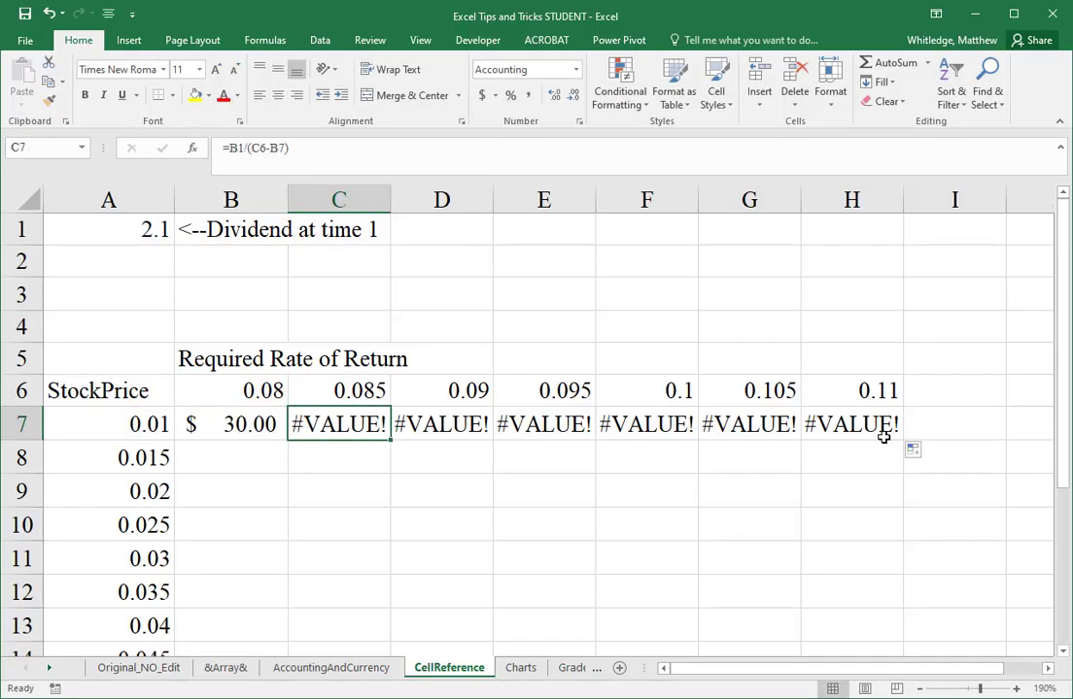
key(F2)
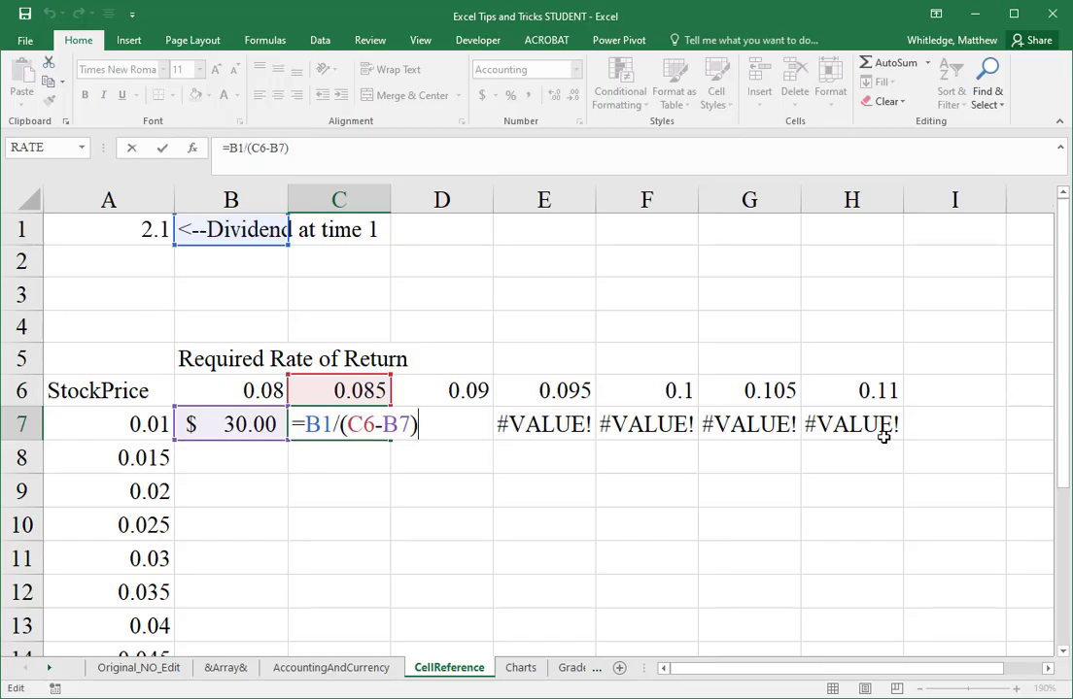
key(ctrl+Return)
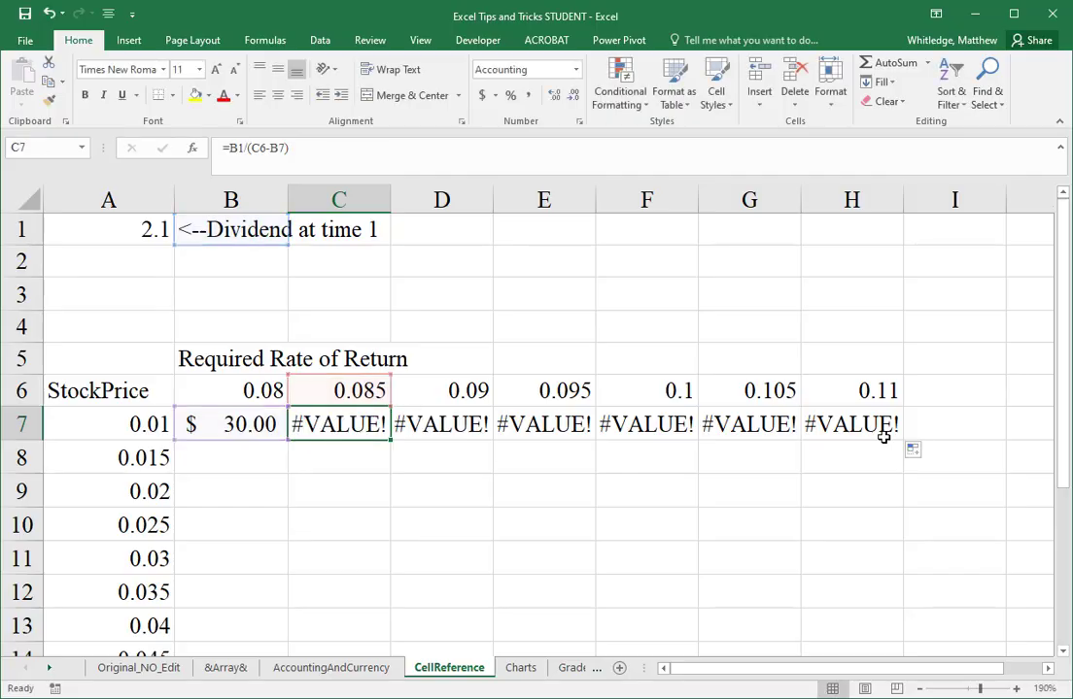
Step: Examine which cells the formula in D7 references, and undo the stock price fill across row 7
key(Right)
key(F2)
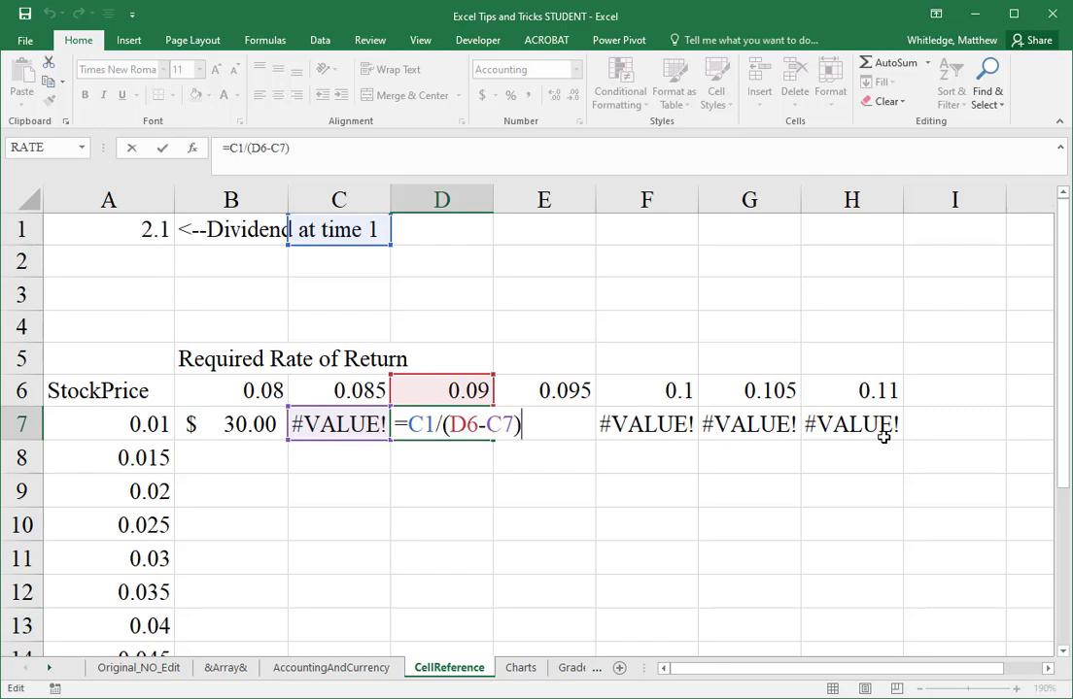
key(ctrl+Return)
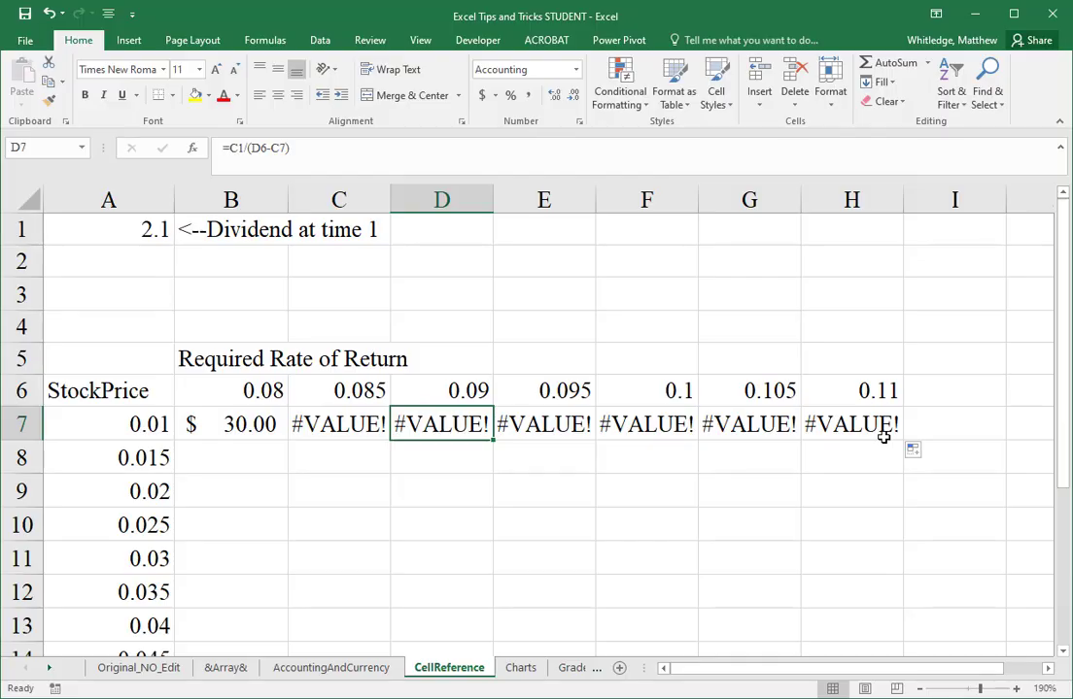
key(ctrl+z)
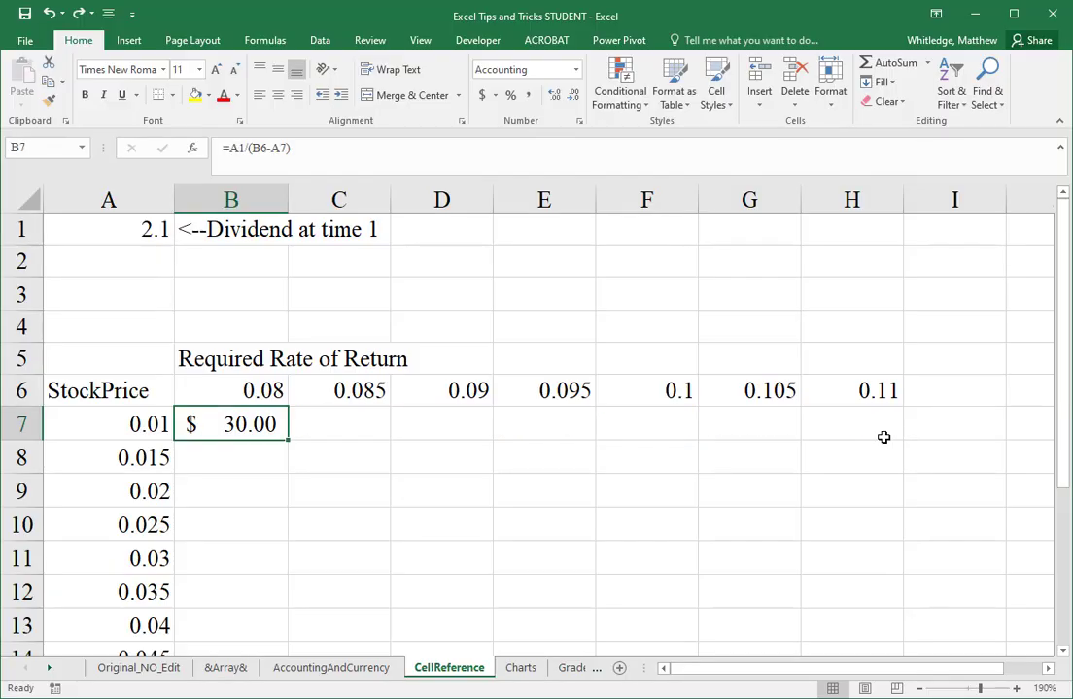
Step: Make the dividend reference in the B7 formula absolute, so that it reads =$A$1/(B6-A7)
key(F2)
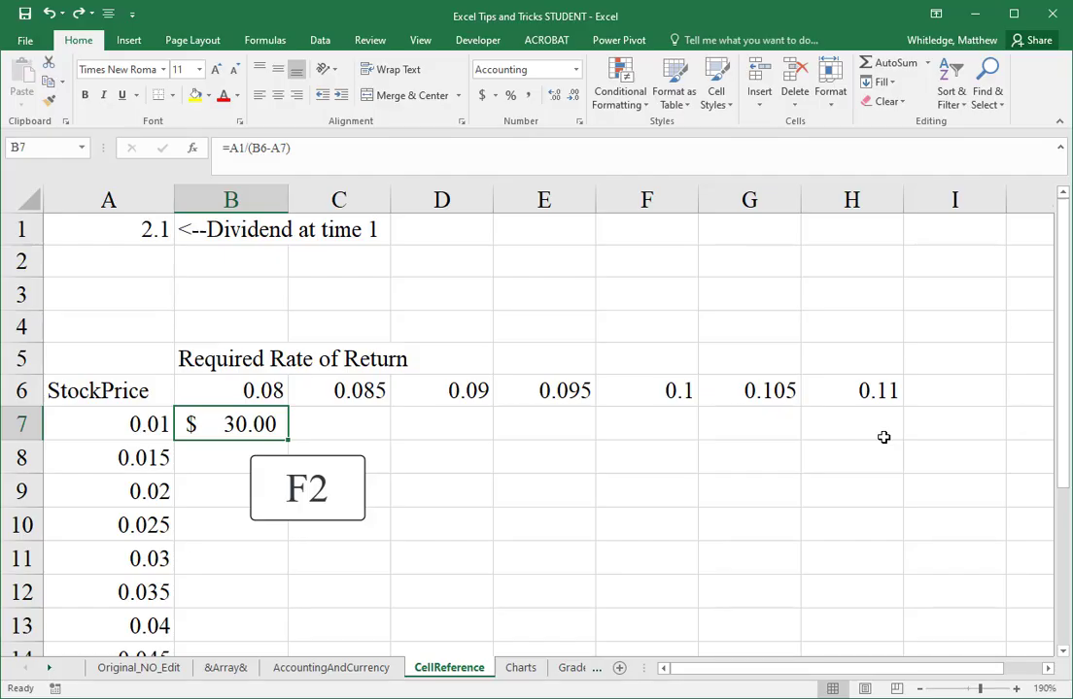
key(F2)
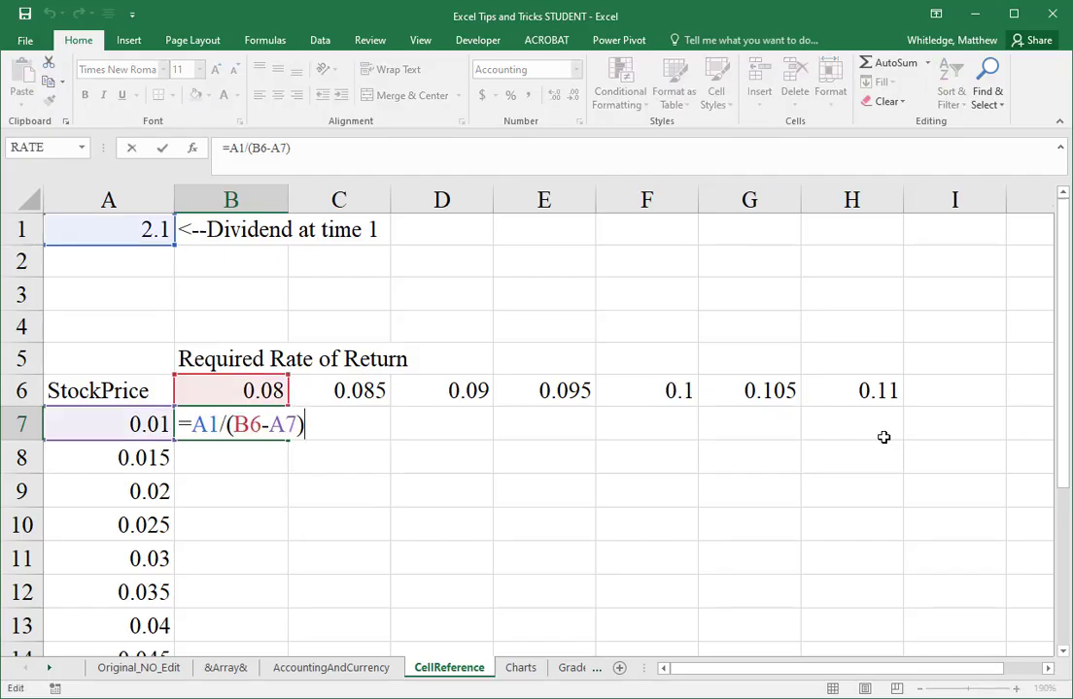
key(Left)
key(Left)
key(Left)
key(Left)
key(Left)
key(Left)
key(Left)
text($)
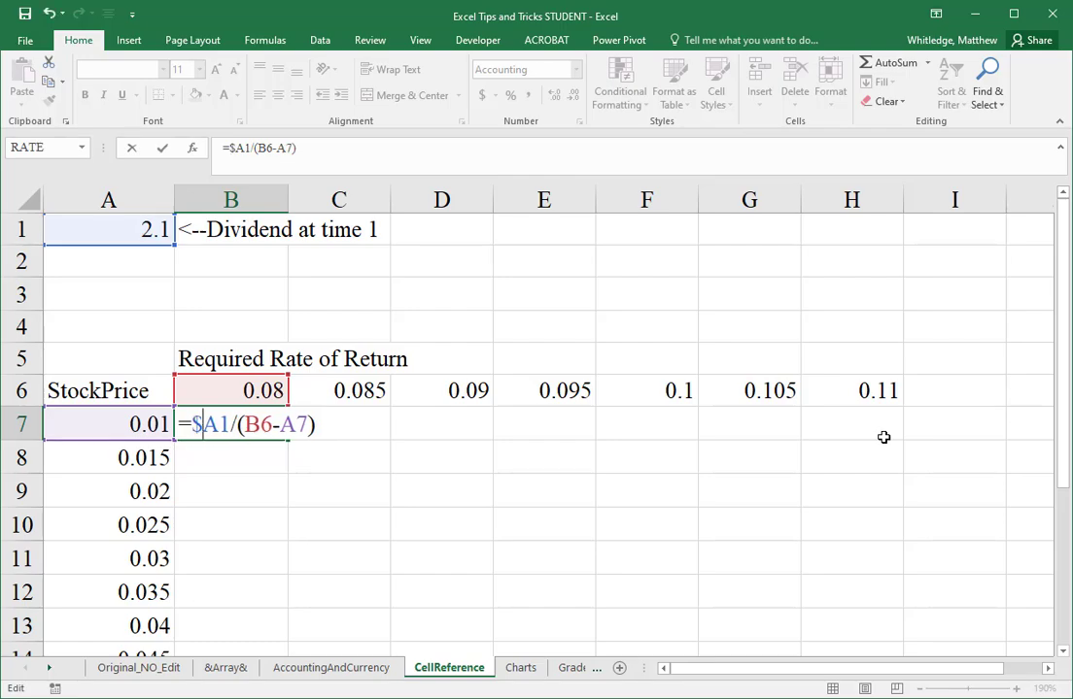
key(Right)
text($)
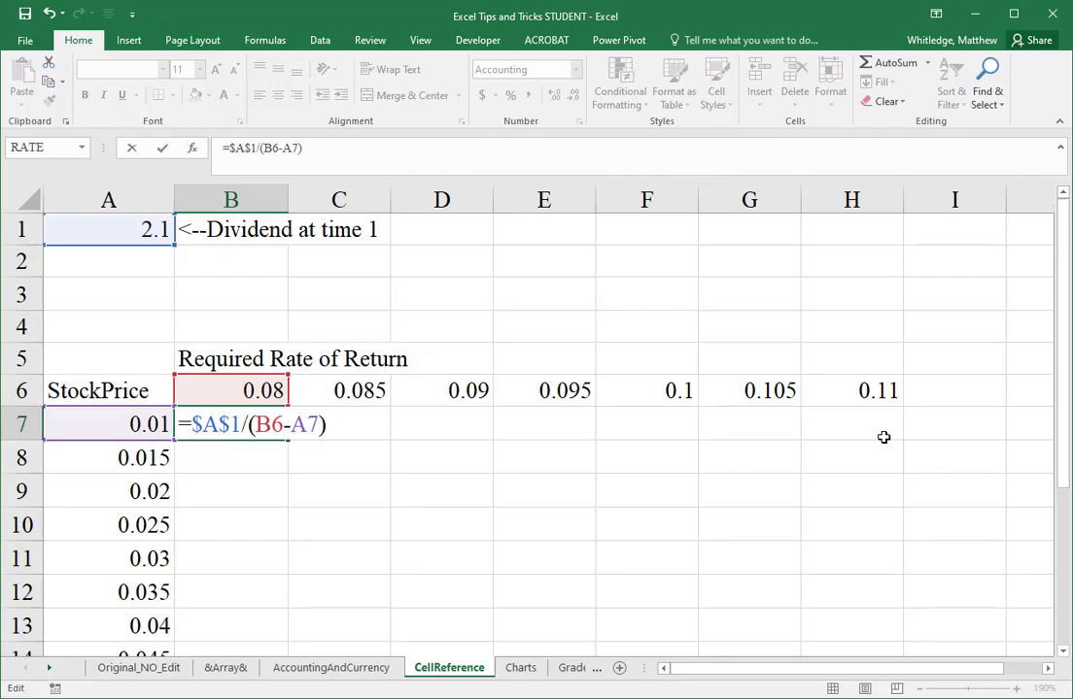
Step: Highlight the column part, the row part and the whole of the $A$1 reference in the B7 formula
key(Left)
key(Left)
key(Left)
key(shift+Right)
key(Right)
key(Right)
key(shift+Right)
key(shift+Right)
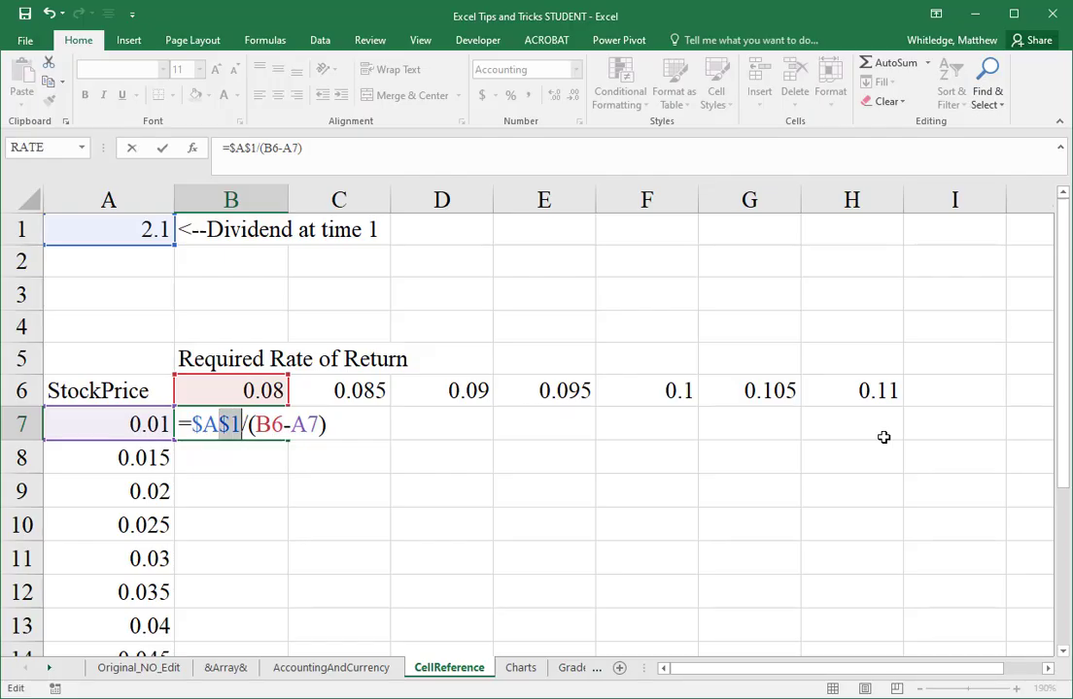
key(Left)
key(Left)
key(Left)
key(shift+Right)
key(shift+Right)
key(shift+Right)
key(shift+Right)
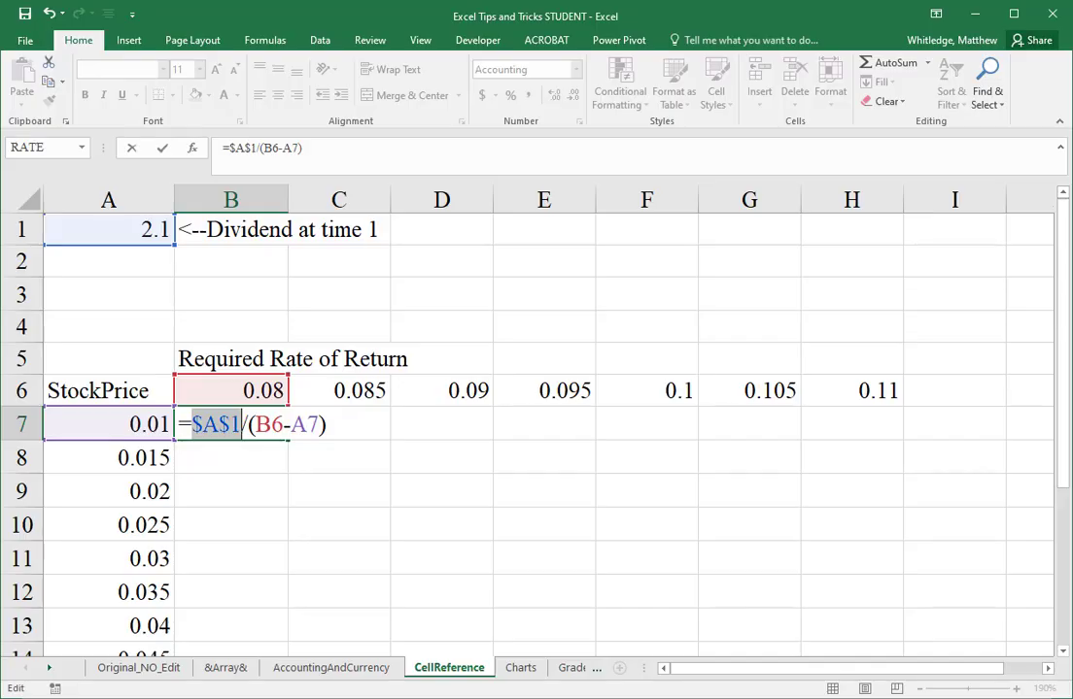
Step: Commit the edited stock price formula in B7 and fill it across row 7 through H7
key(Return)
key(shift+Return)
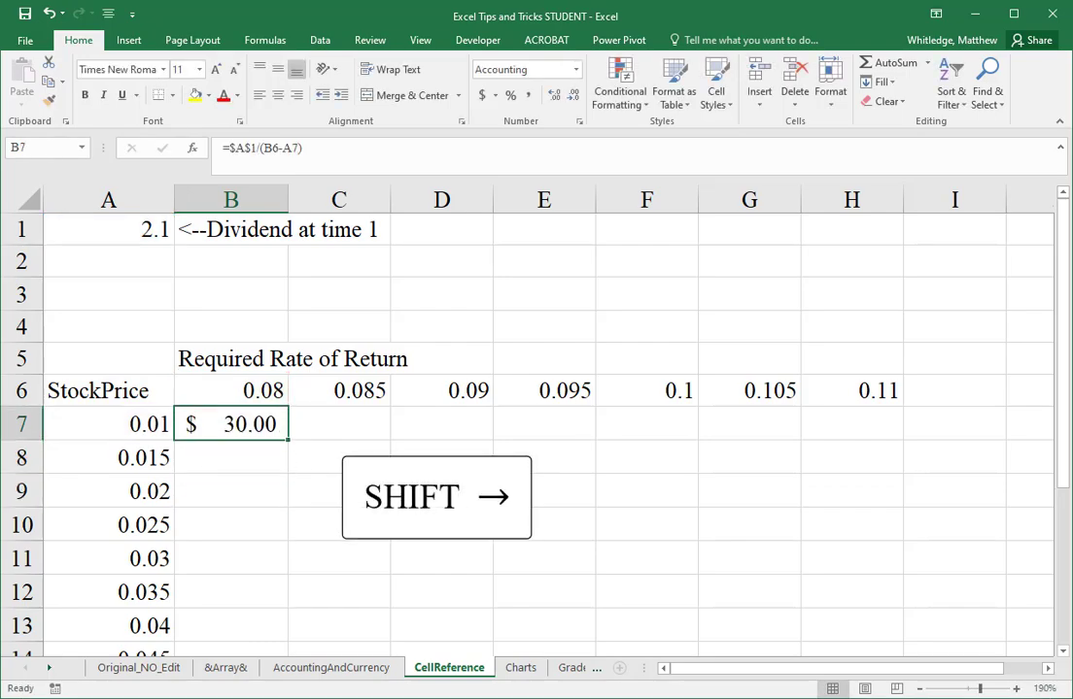
key(shift+Right)
key(shift+Right)
key(shift+Right)
key(shift+Right)
key(shift+Right)
key(shift+Right)
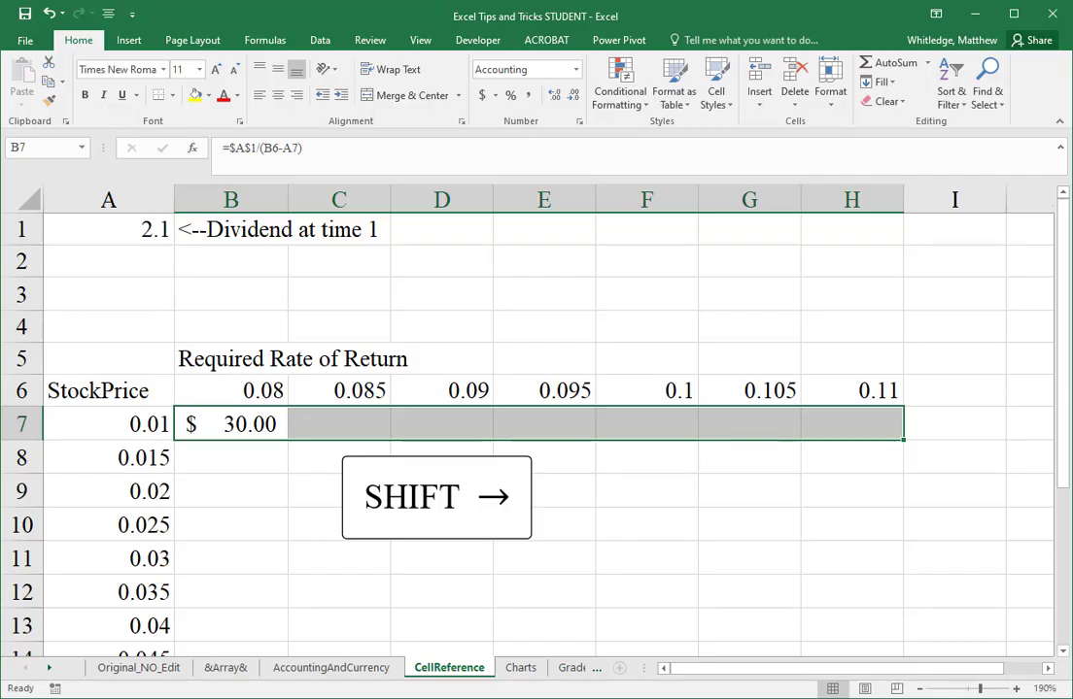
key(ctrl+r)
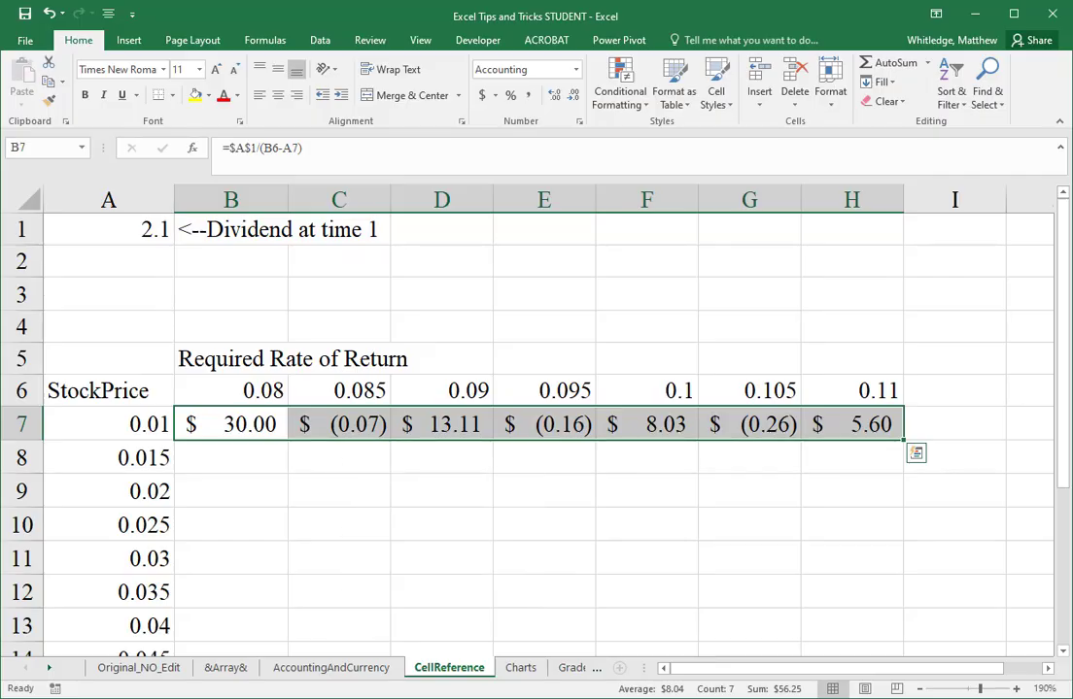
Step: Examine the cells referenced by the C7 formula and check the copied formulas across row 7 as far as F7
key(Right)
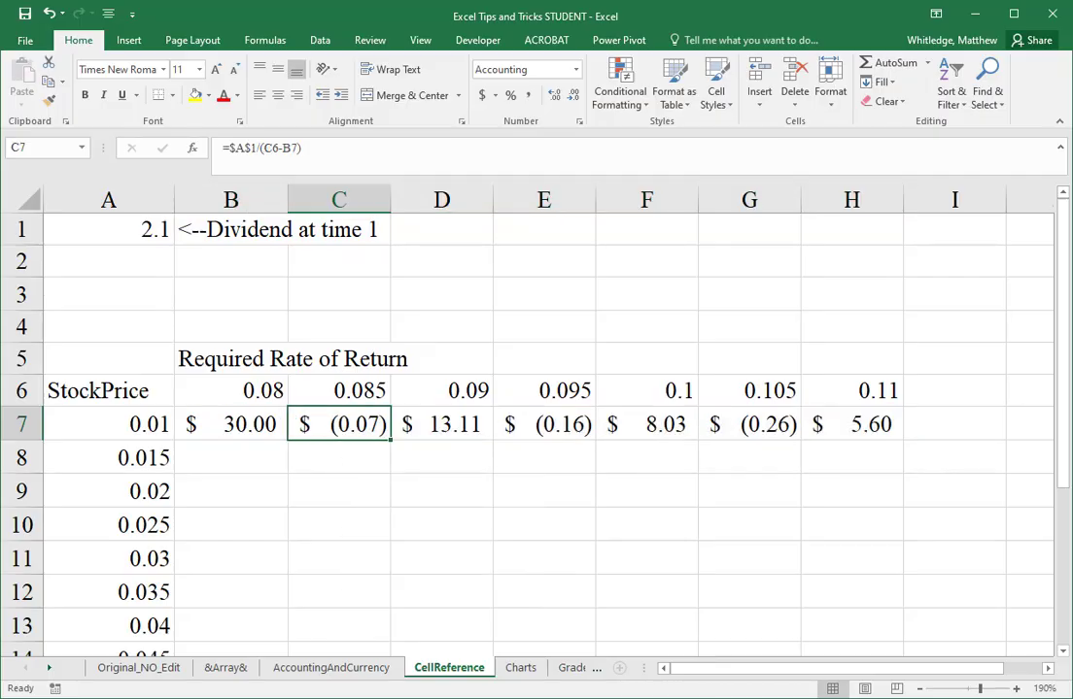
key(F2)
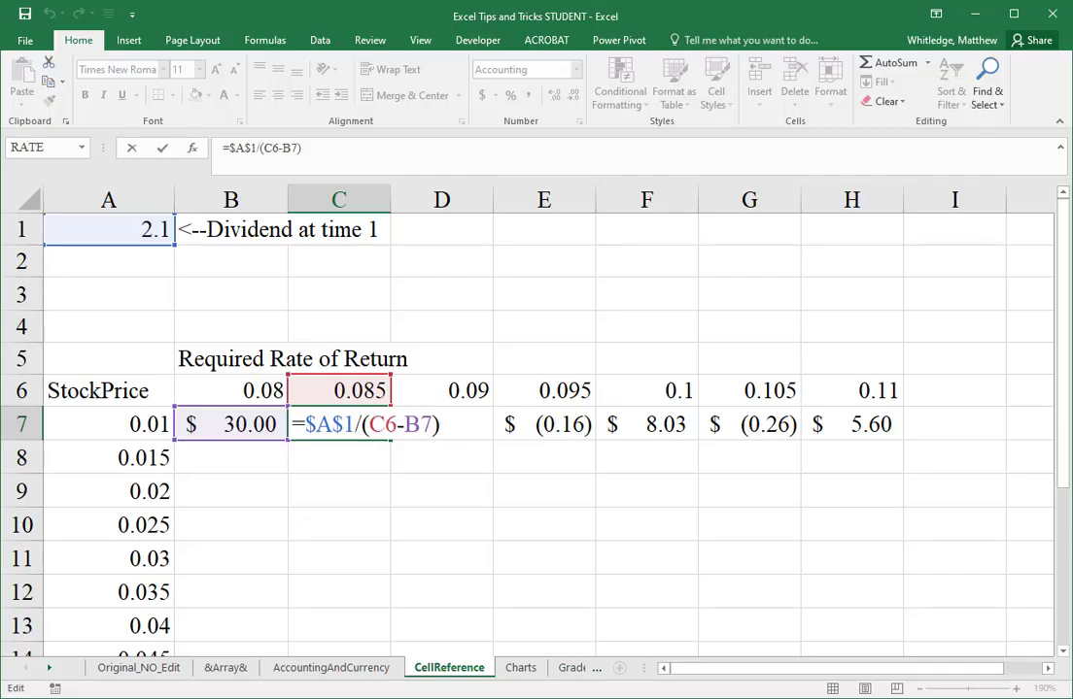
key(ctrl+Return)
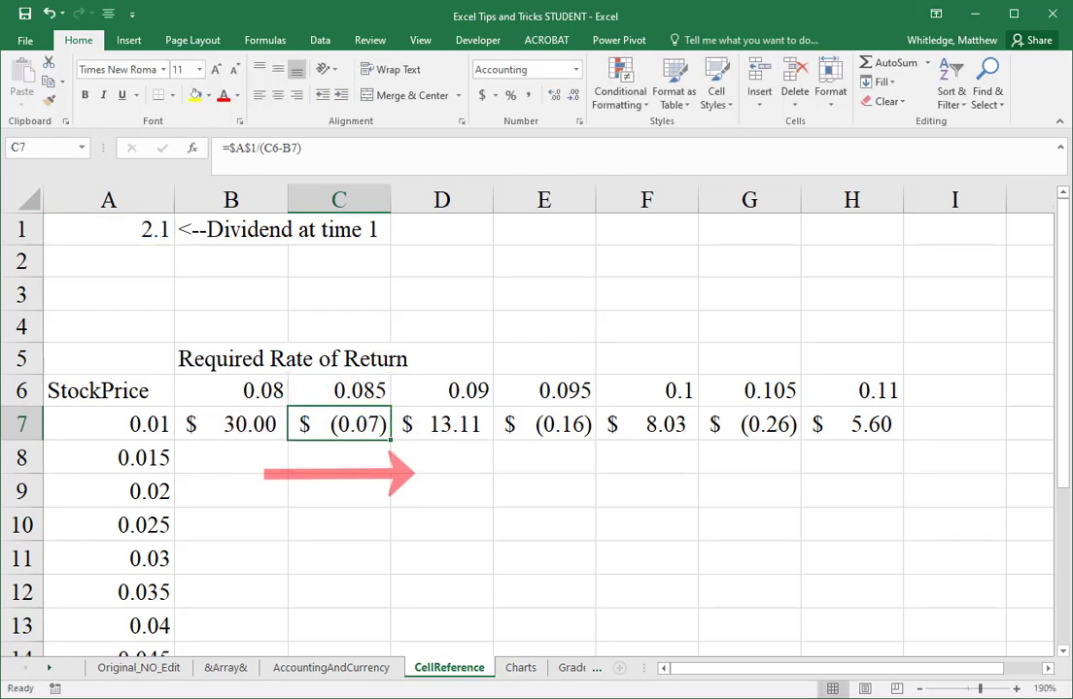
key(Right)
key(Right)
key(Right)
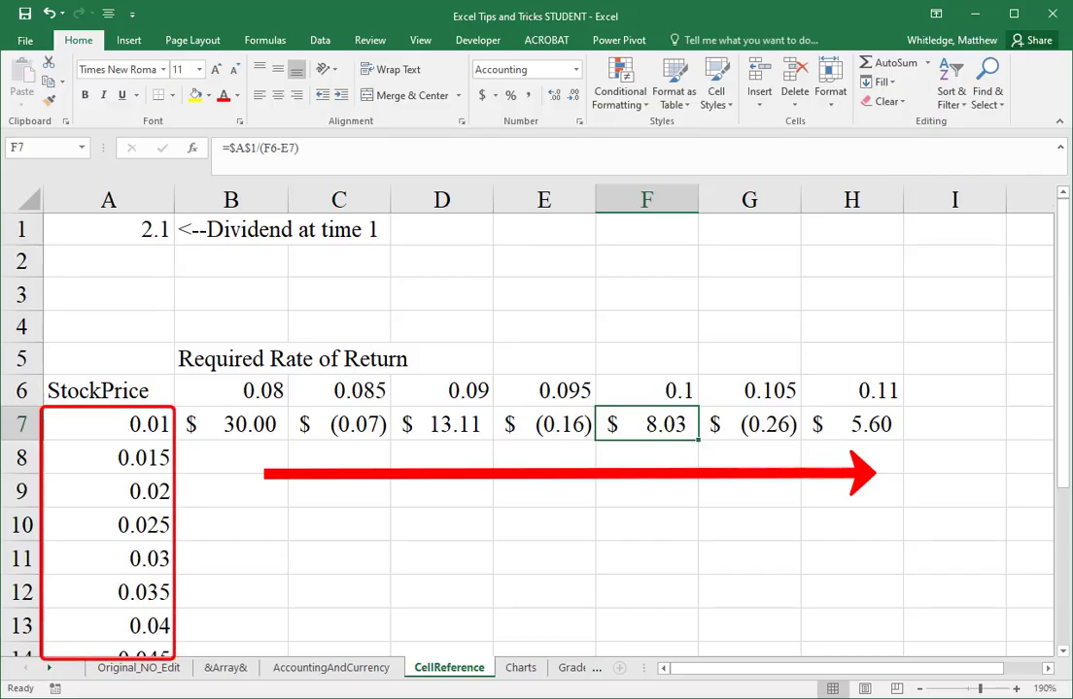
Step: Lock the column of the growth rate reference in the B7 formula, so that it reads =$A$1/(B6-$A7)
key(Left)
key(Left)
key(Left)
key(Left)
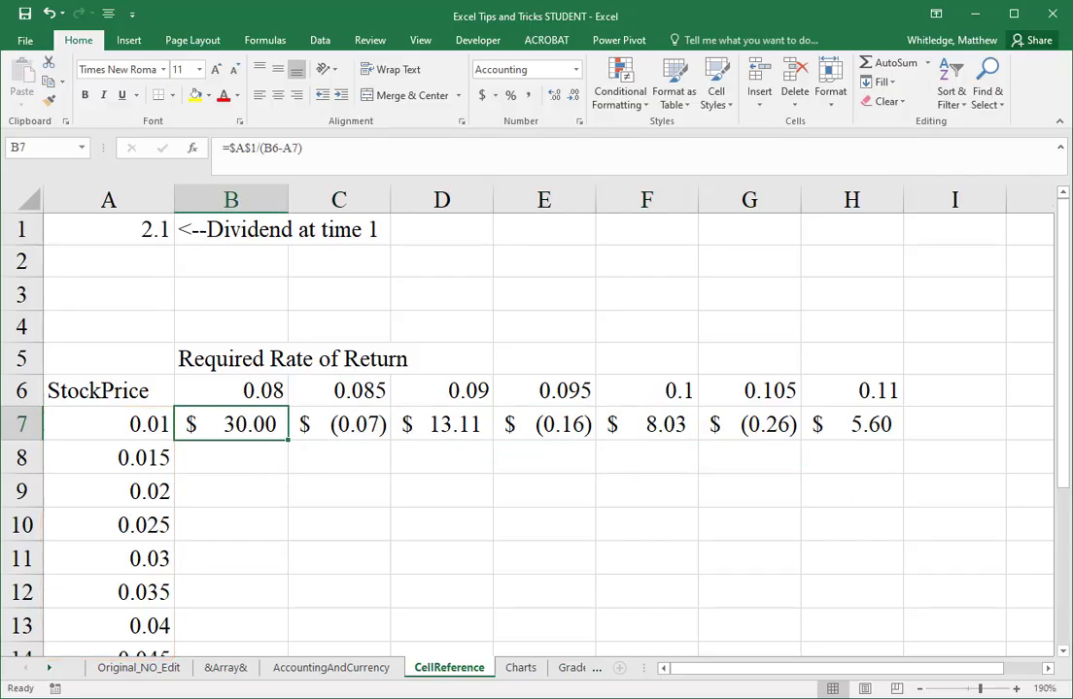
key(F2)
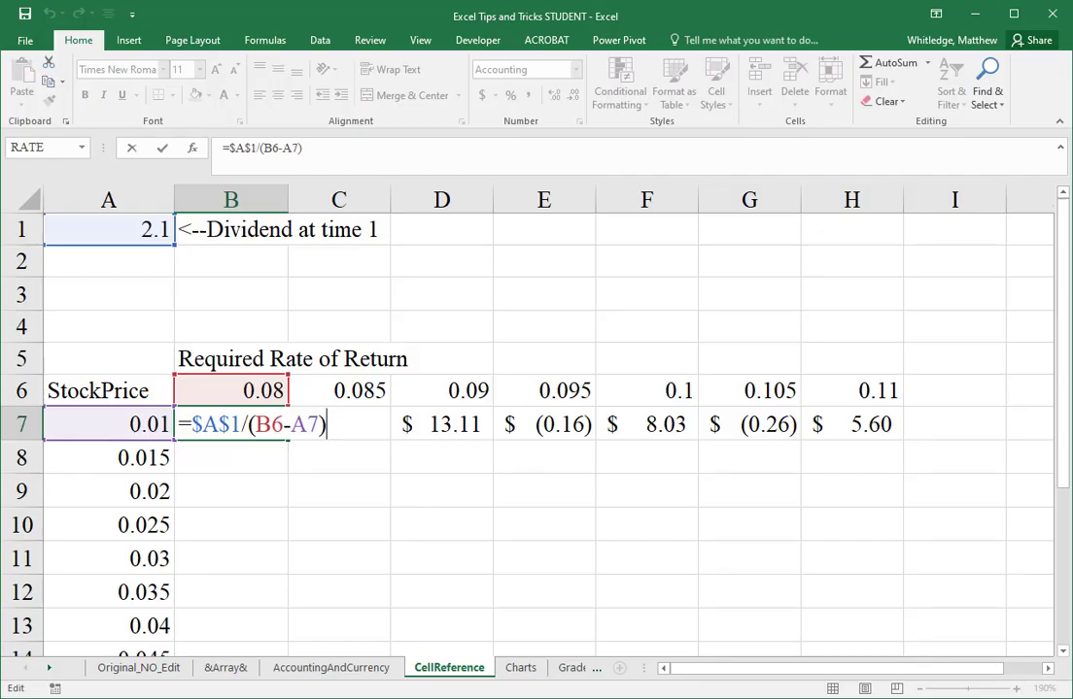
key(Left)
key(Left)
key(Left)
text($)
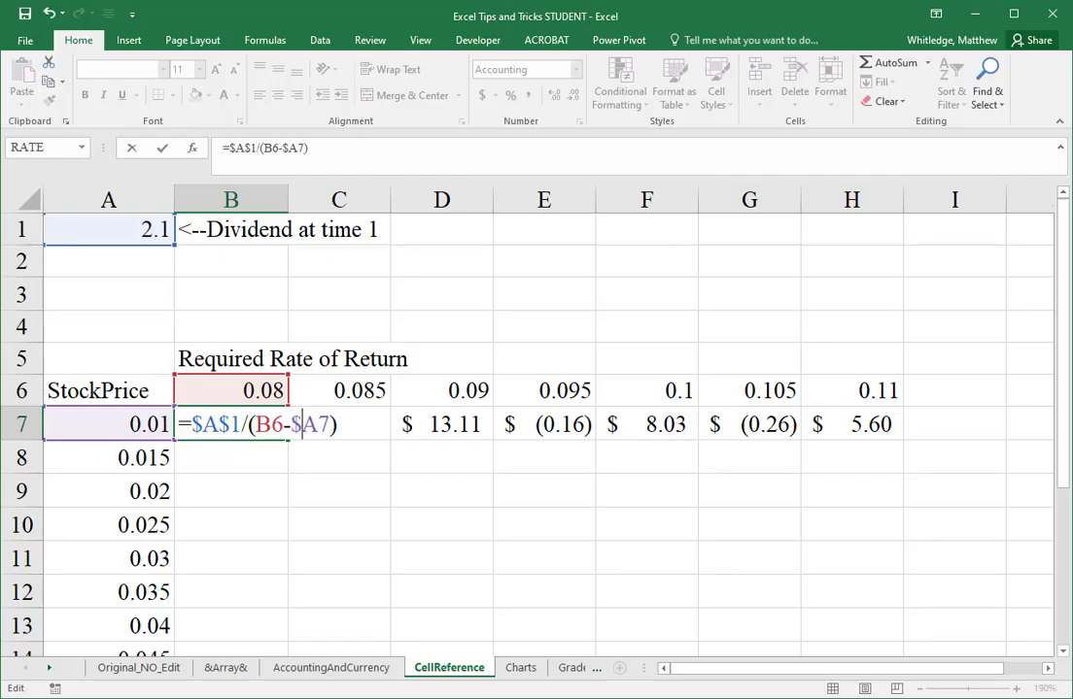
key(Return)
key(Up)
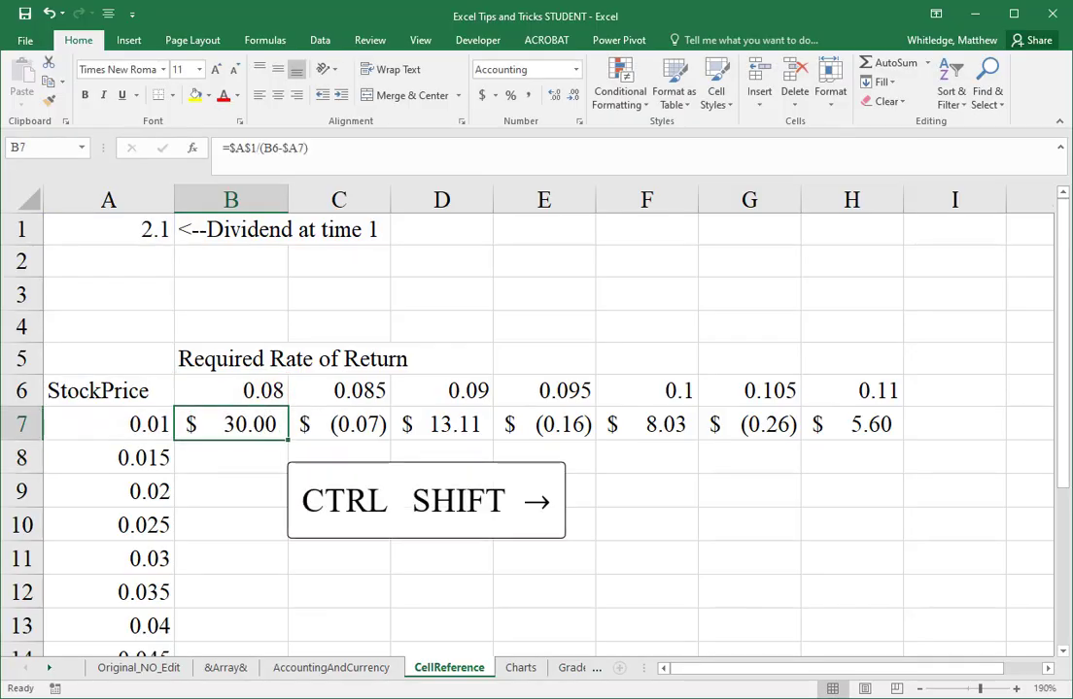
Step: Fill the revised stock price formula from B7 across row 7 through H7
key(ctrl+shift+Right)
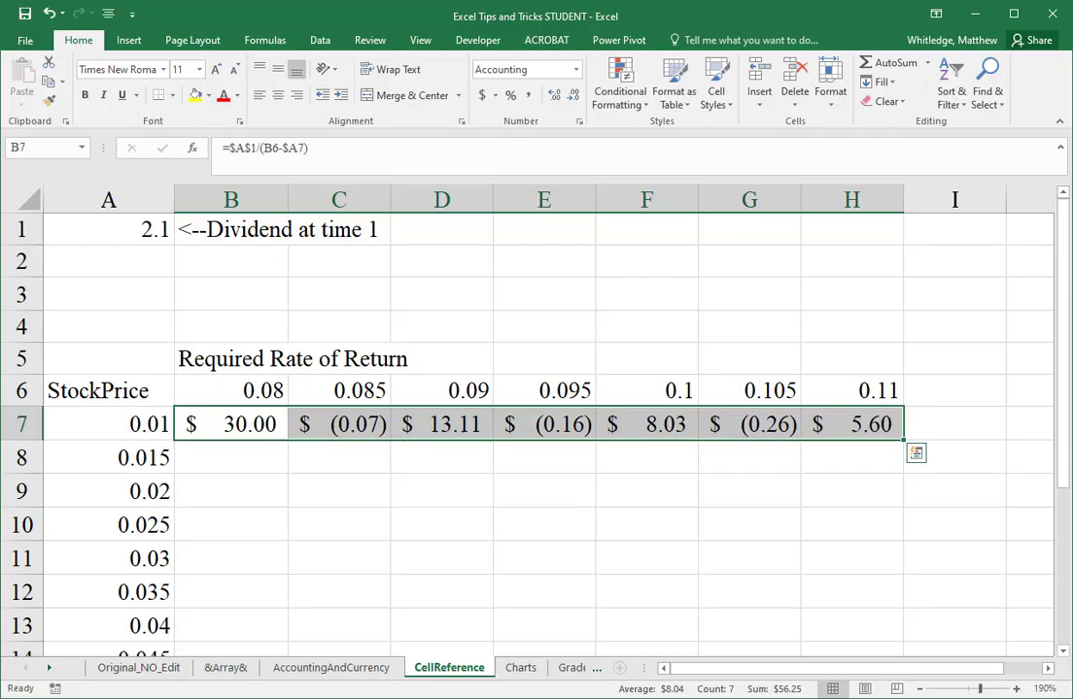
key(ctrl+r)
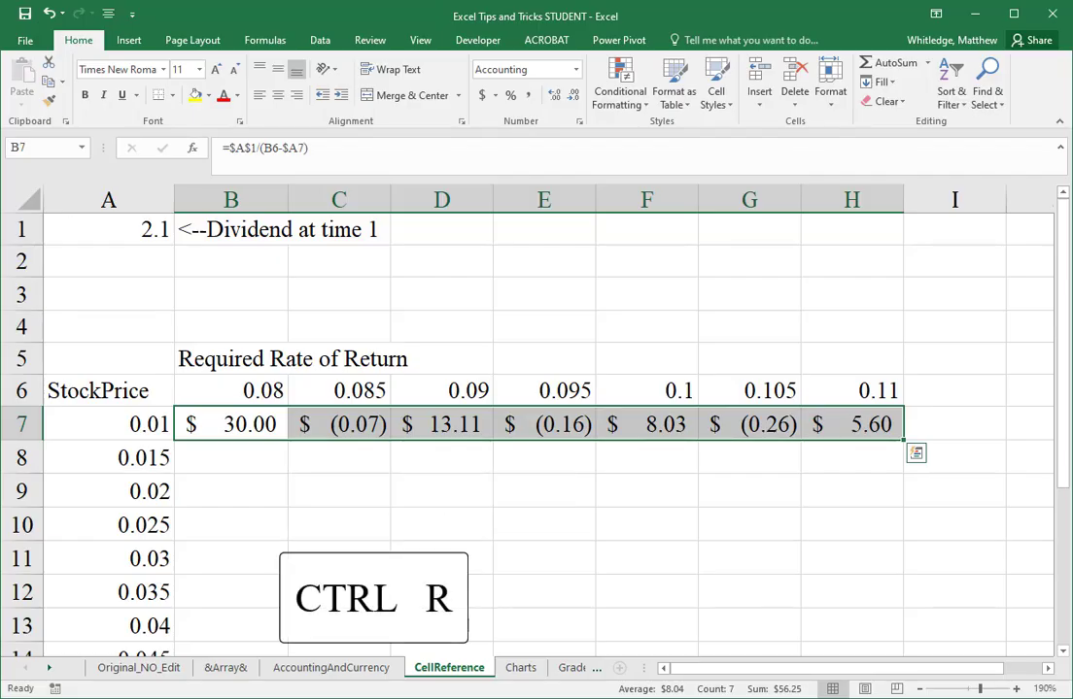
key(ctrl+r)
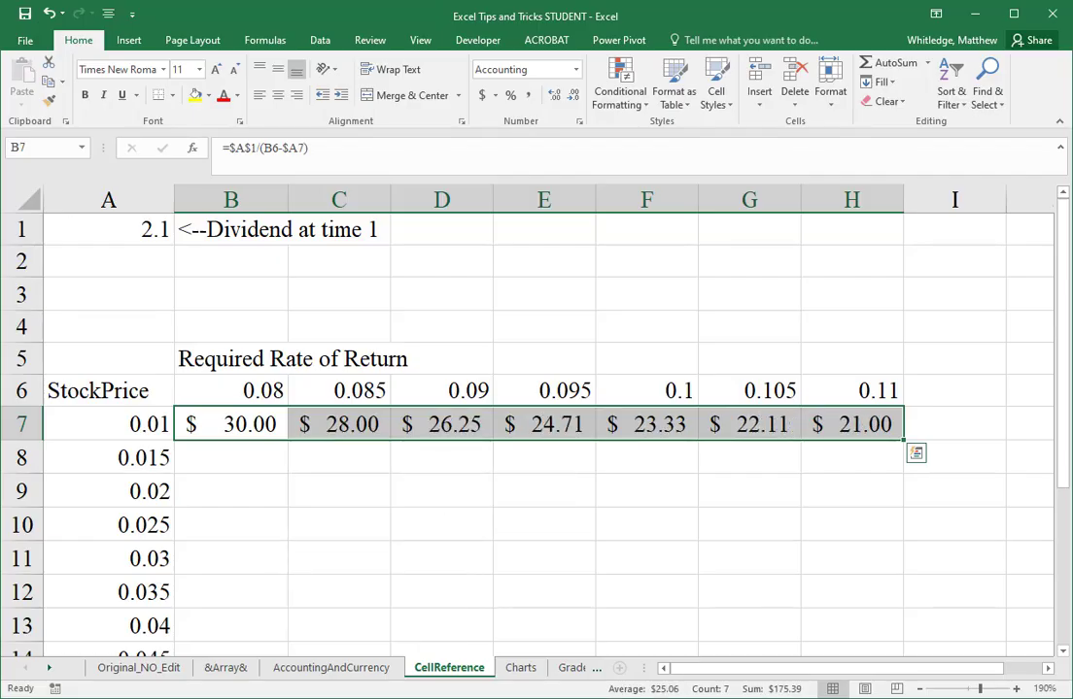
Step: Examine which cells the copied formulas in C7, D7 and F7 reference, leaving the formulas as they are
key(Down)
key(Up)
key(Right)
key(F2)
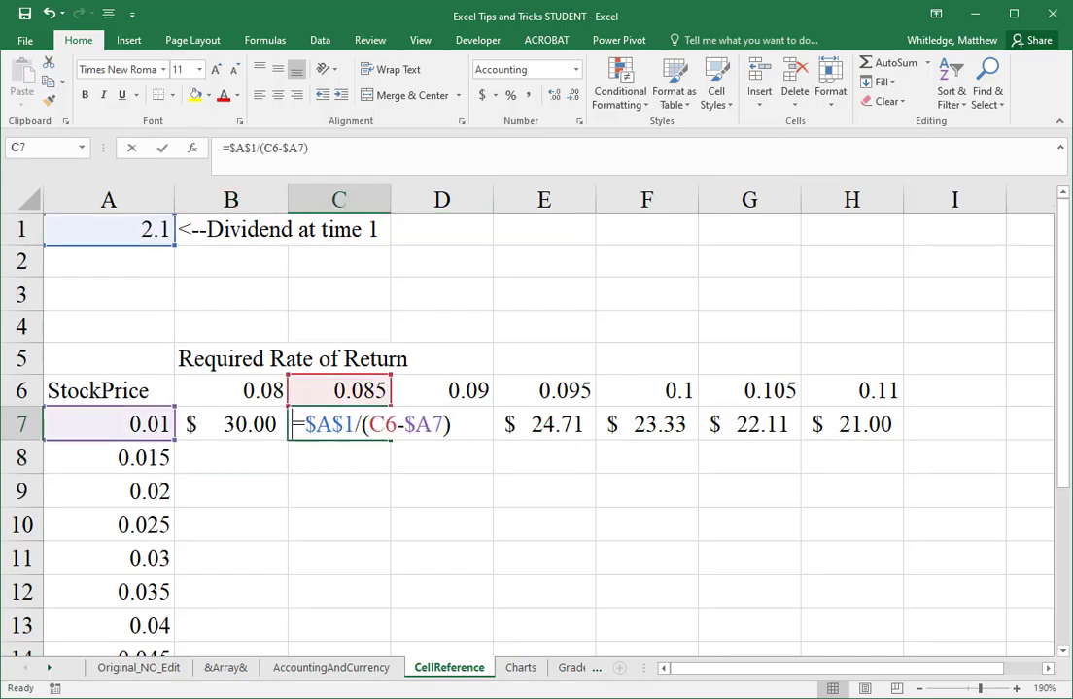
key(Escape)
key(Right)
key(F2)
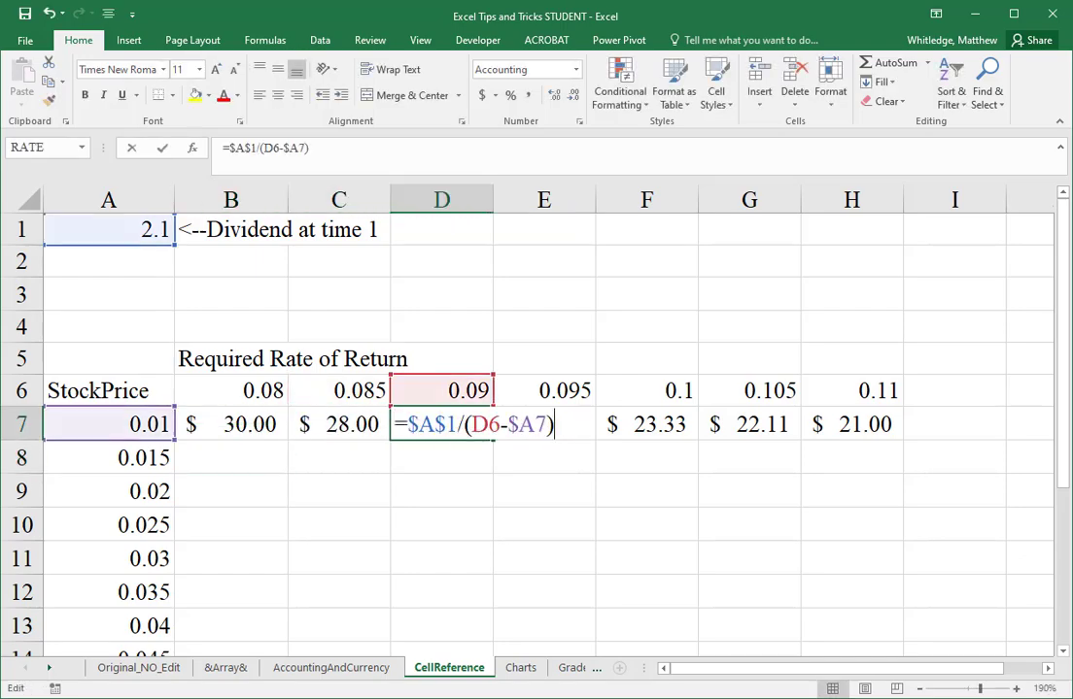
key(Escape)
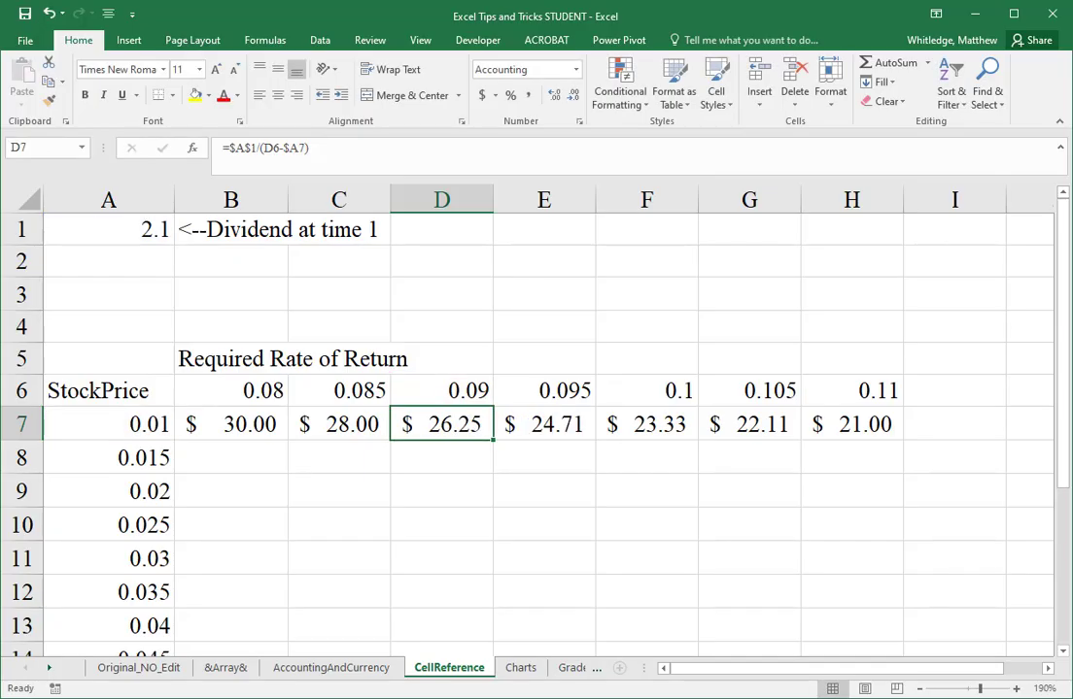
key(Right)
key(Right)
key(F2)
key(Escape)
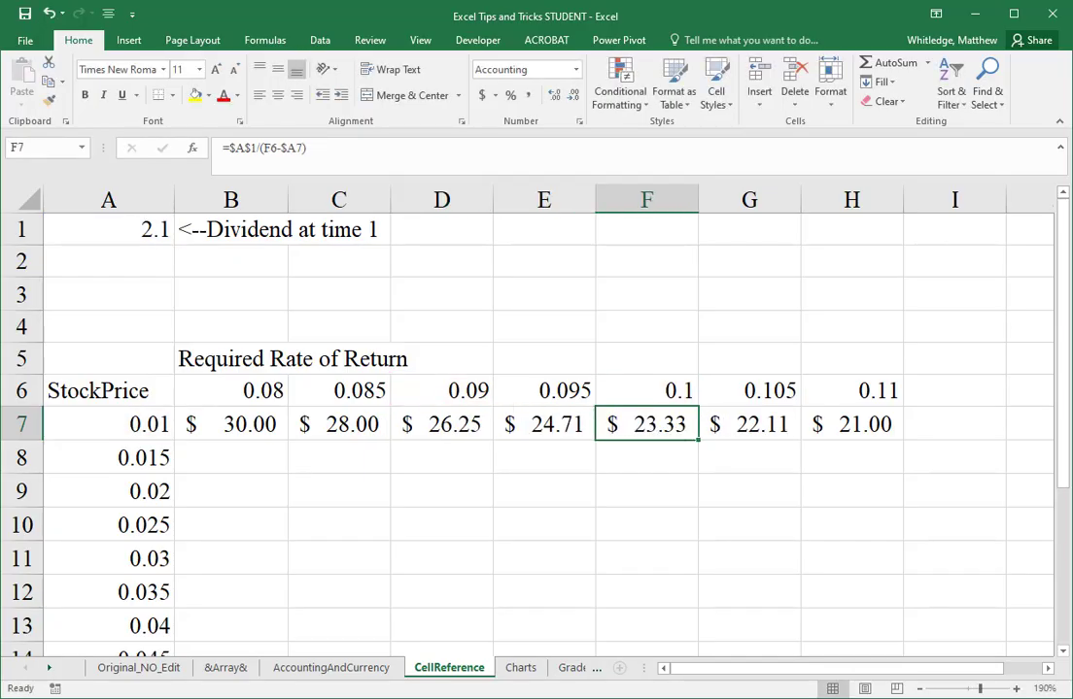
Step: Fill the stock price formulas in B7:H7 down through row 15
key(Left)
key(Left)
key(Left)
key(Left)
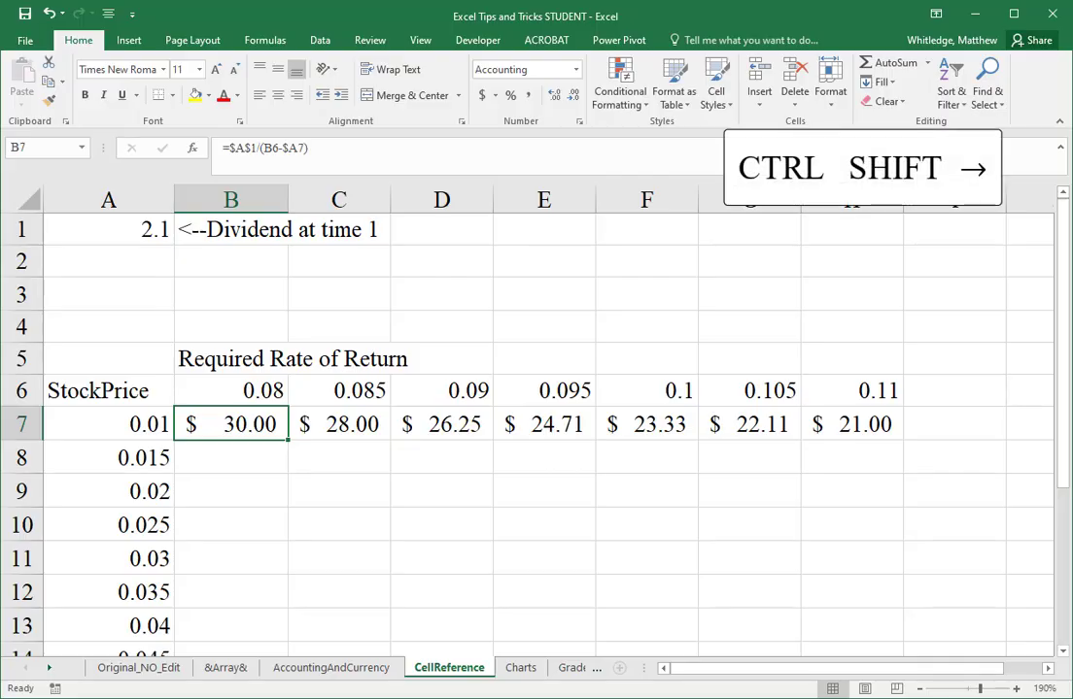
key(ctrl+shift+Right)
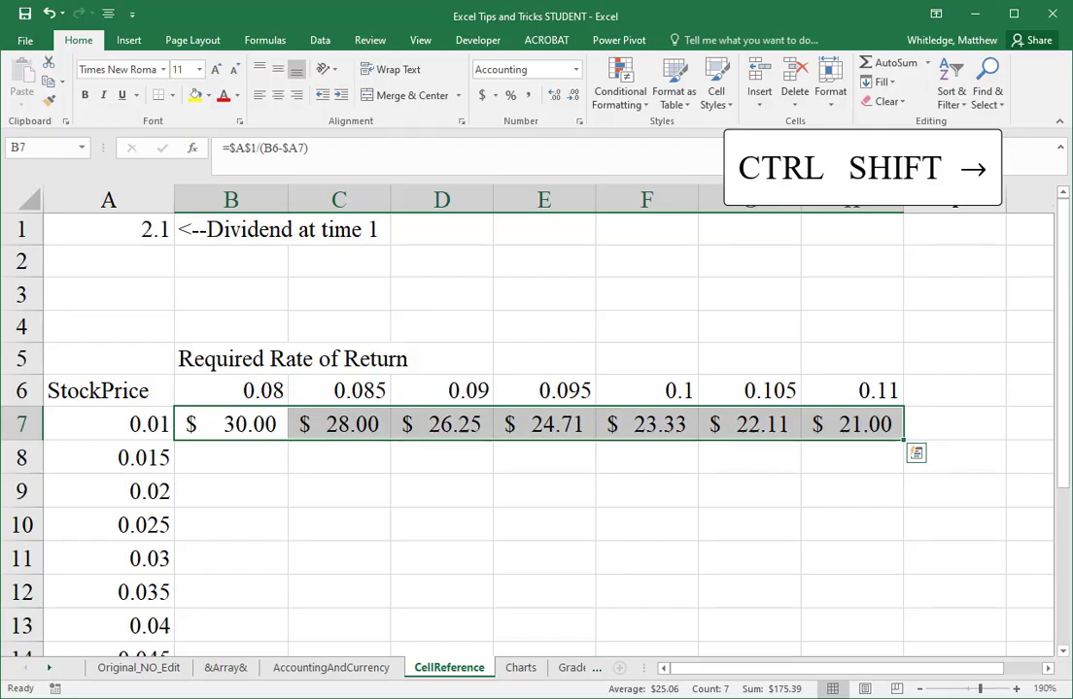
key(shift+Down)
key(shift+Down)
key(shift+Down)
key(shift+Down)
key(shift+Down)
key(shift+Down)
key(shift+Down)
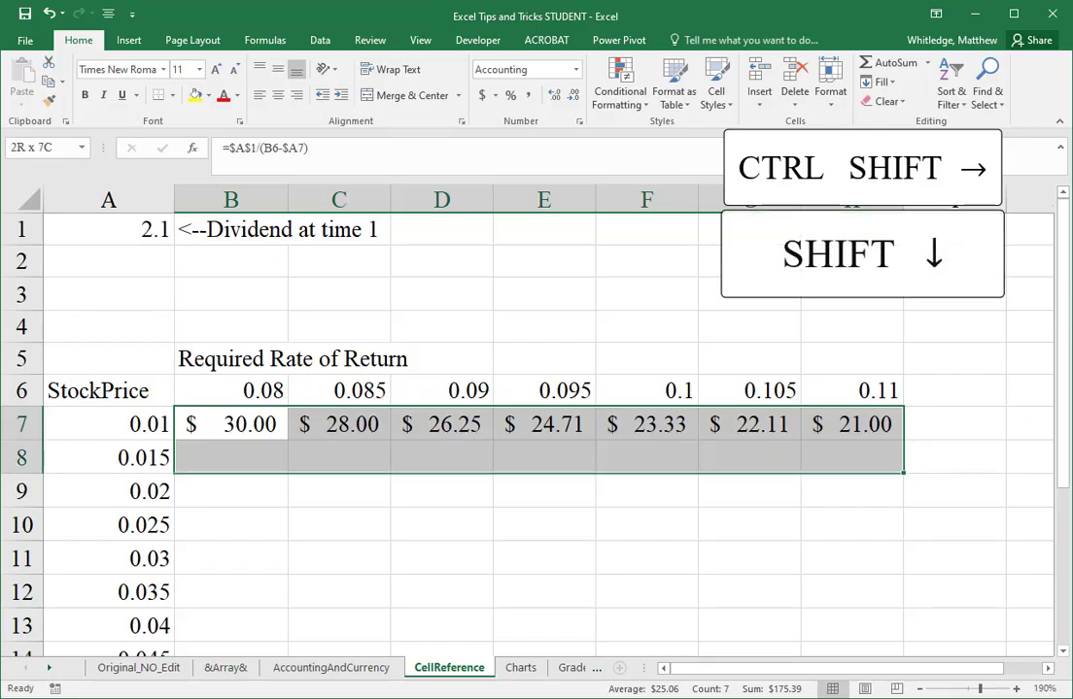
key(shift+Down)
key(ctrl+d)
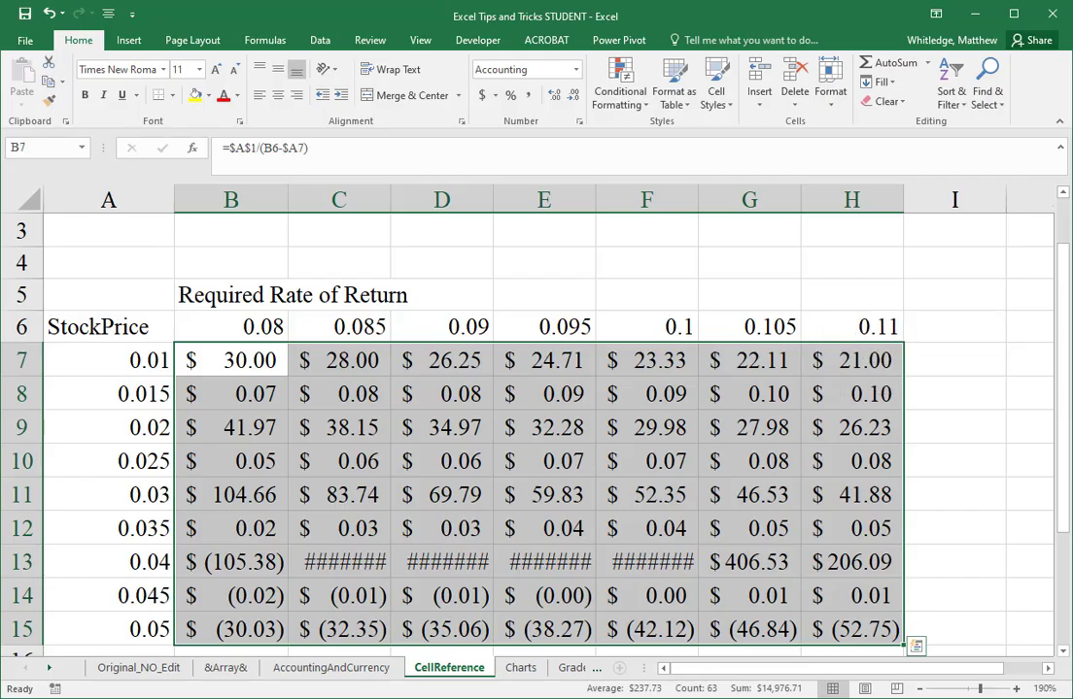
Step: Undo the downward fill of the stock price formulas
key(Down)
key(Up)
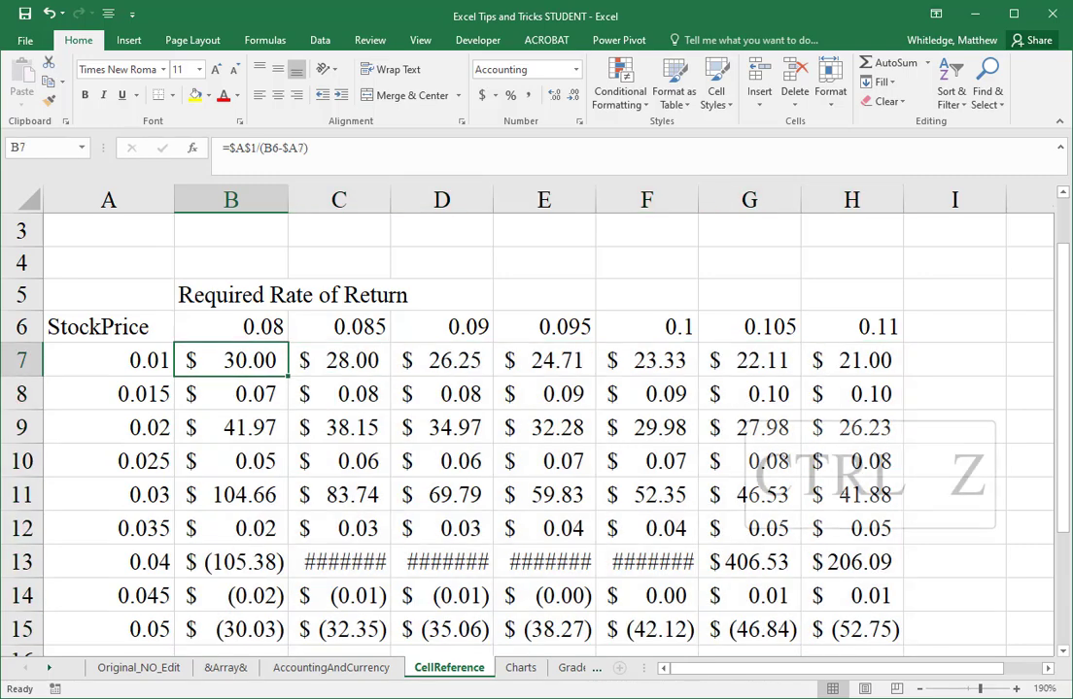
key(ctrl+z)
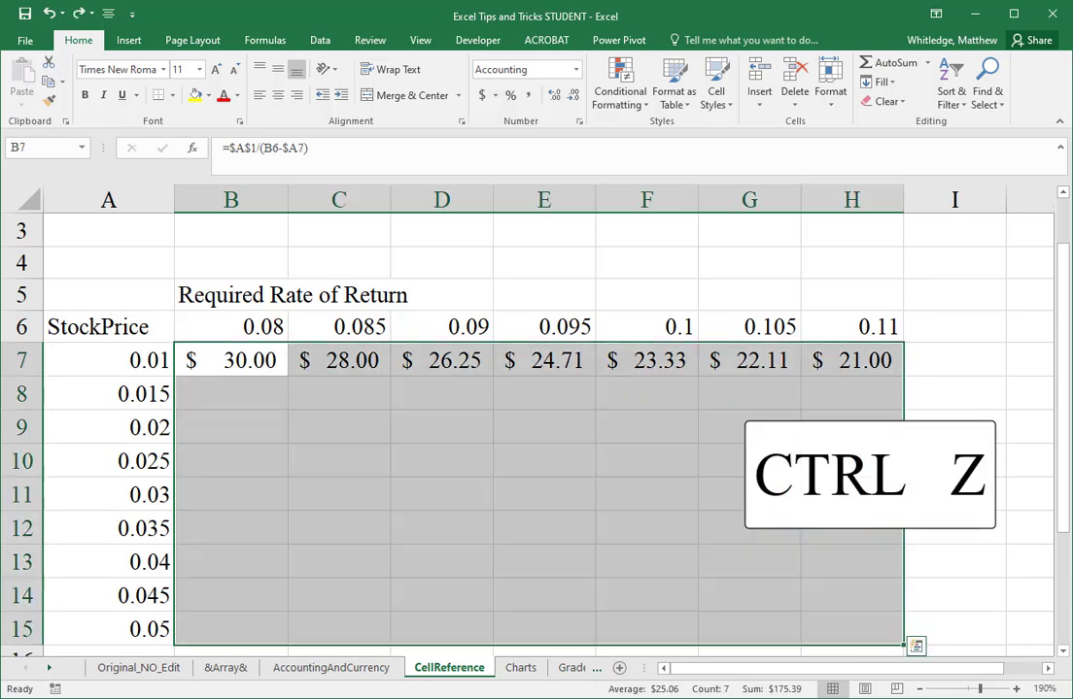
Step: Reselect B7:H7 and extend its stock price formulas down to row 15 with the fill handle
key(Up)
key(Down)
key(ctrl+shift+Right)
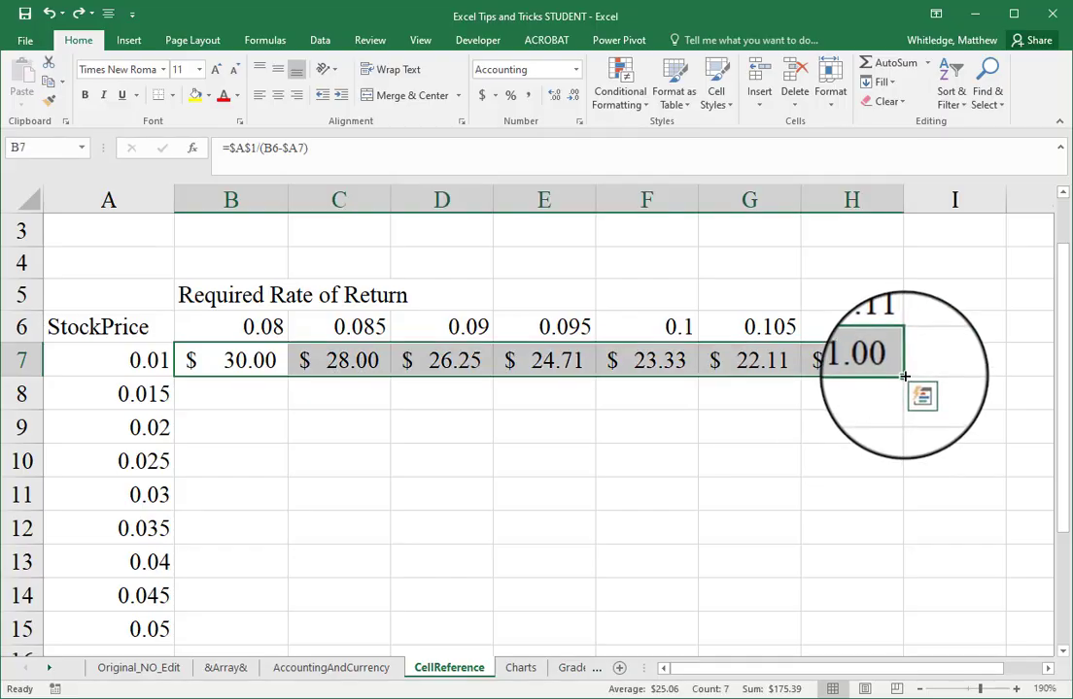
drag(903, 375, 927, 634)
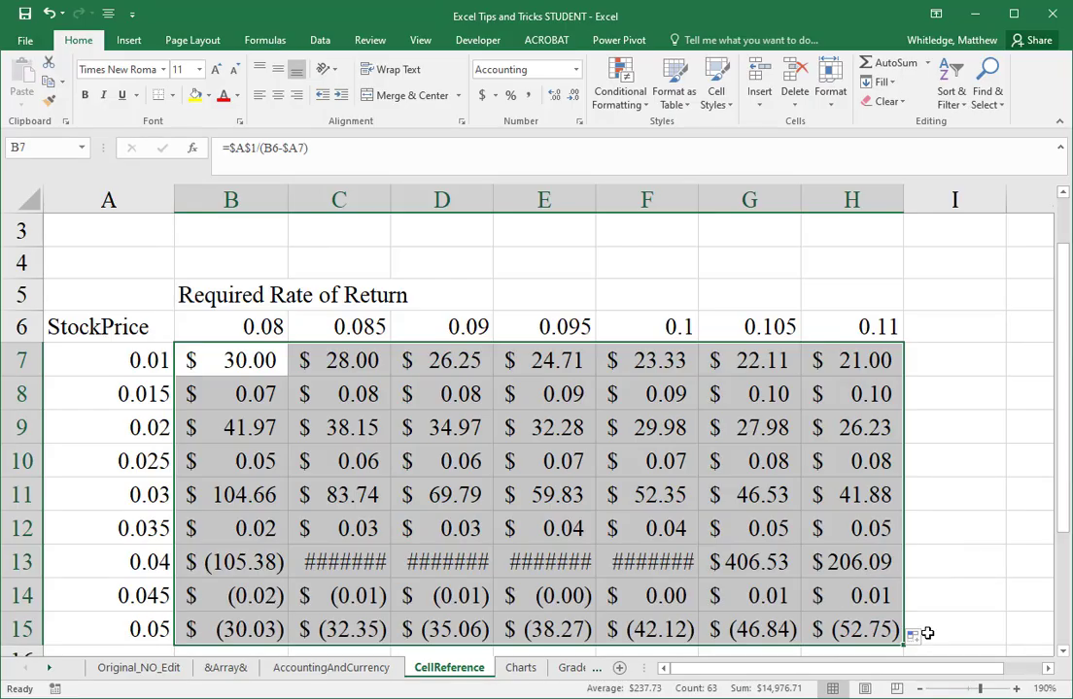
Step: Undo the fill of the stock price formulas below row 7 and return to cell B7
key(ctrl+z)
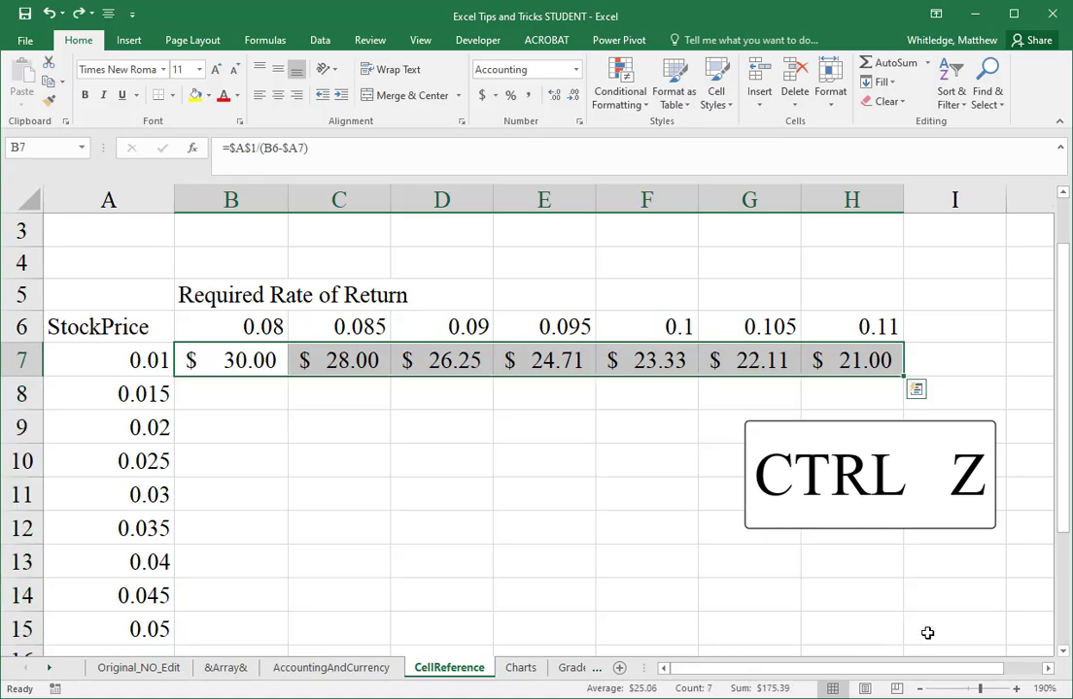
key(Left)
key(Right)
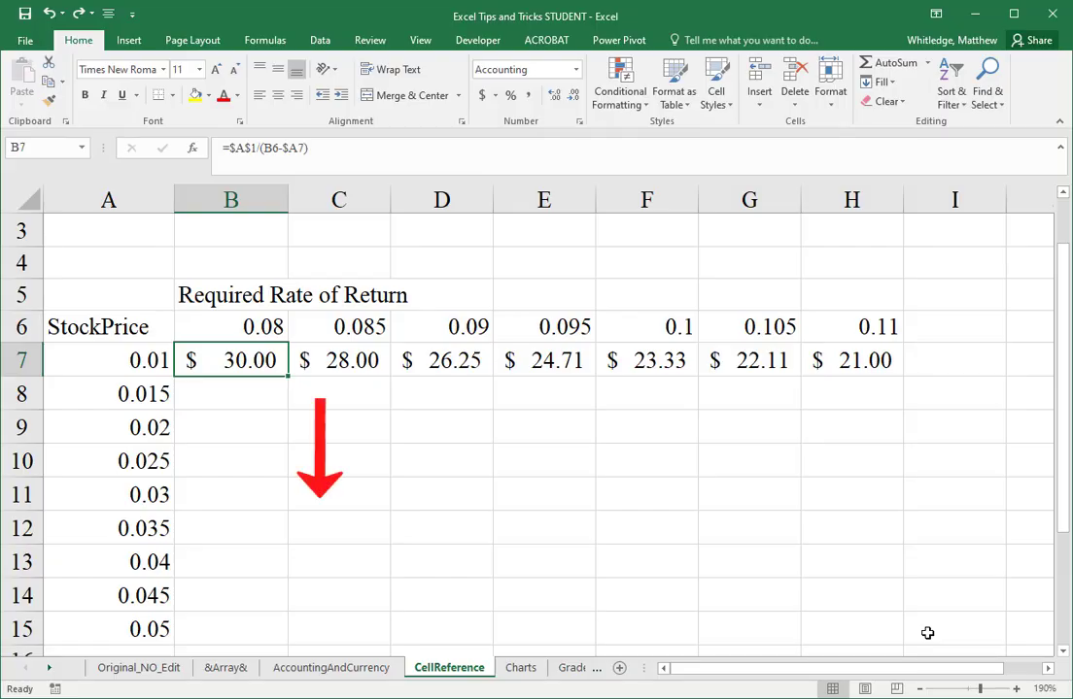
key(Down)
key(Down)
key(Up)
key(Up)
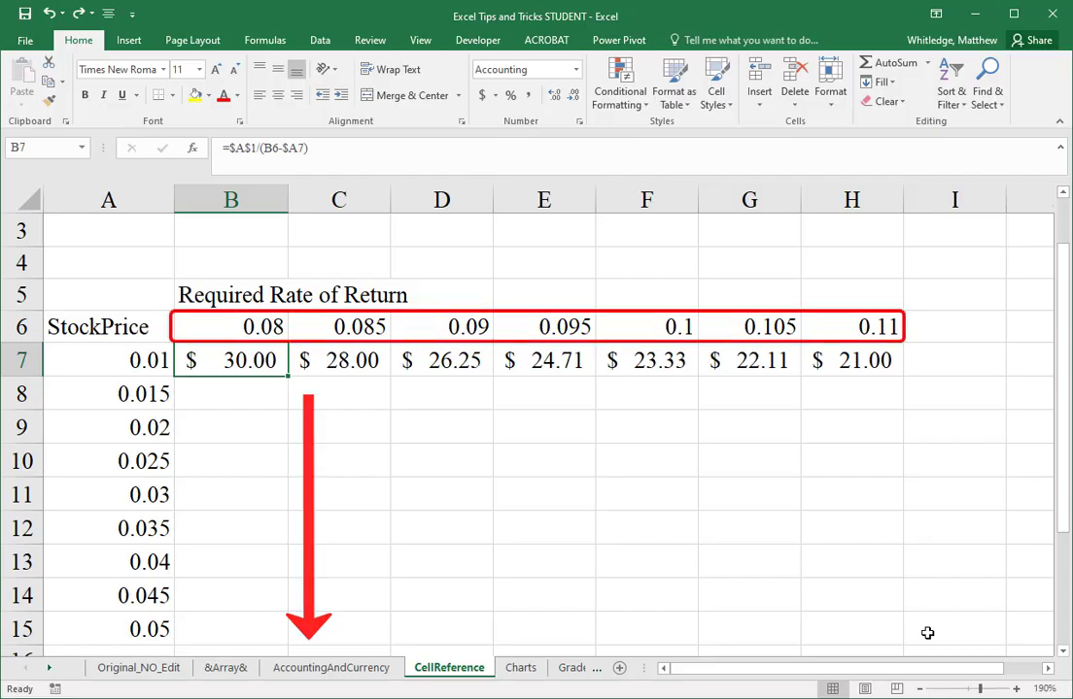
Step: Redo the downward fill to examine which cells the formulas in B8 and B9 reference, and undo it again
key(ctrl+y)
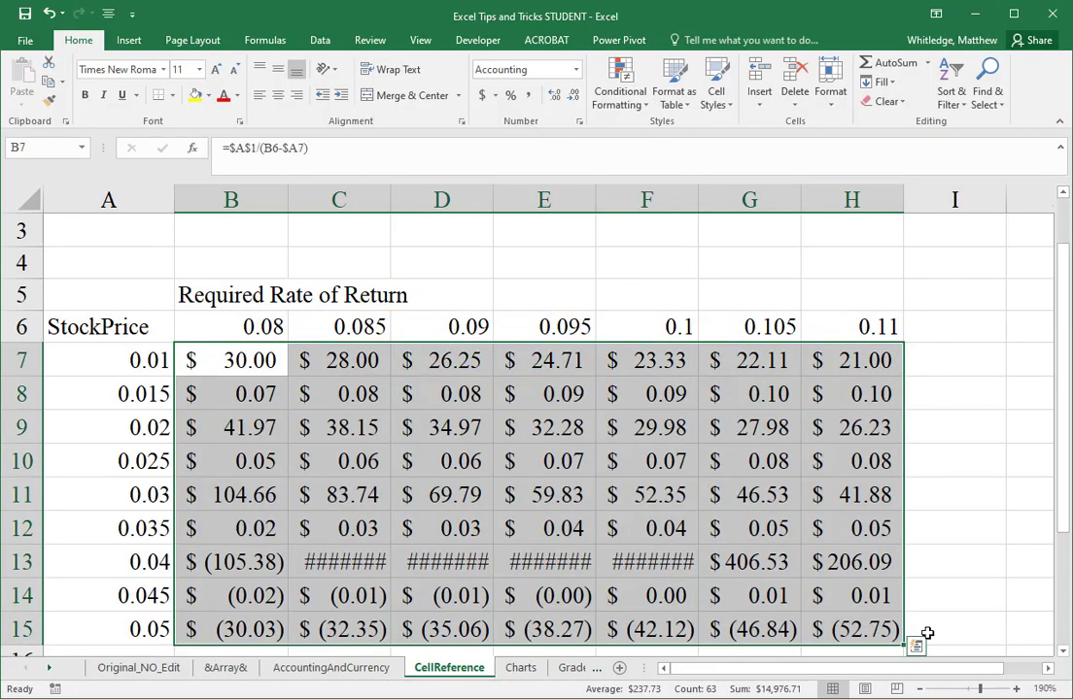
key(Down)
key(F2)
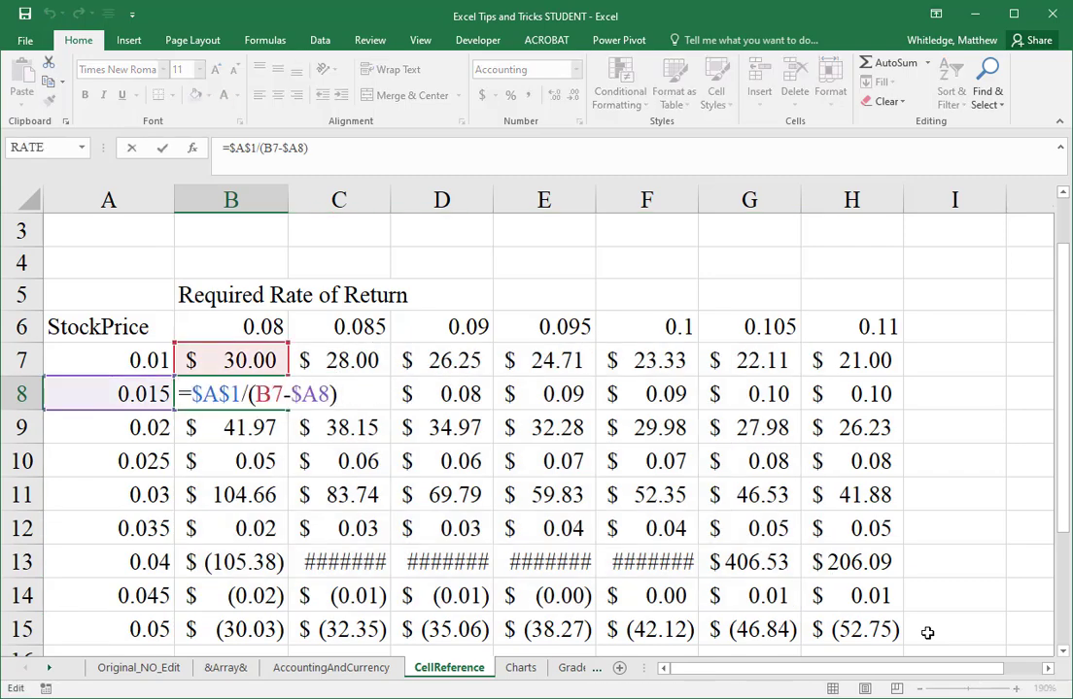
key(Return)
key(F2)
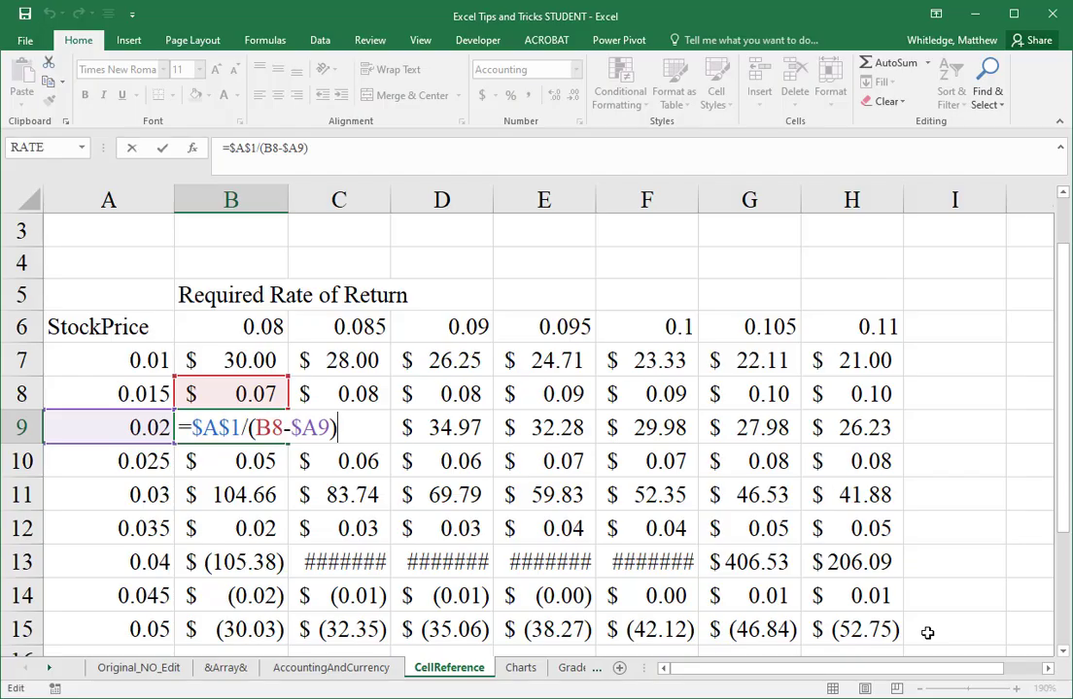
key(ctrl+Return)
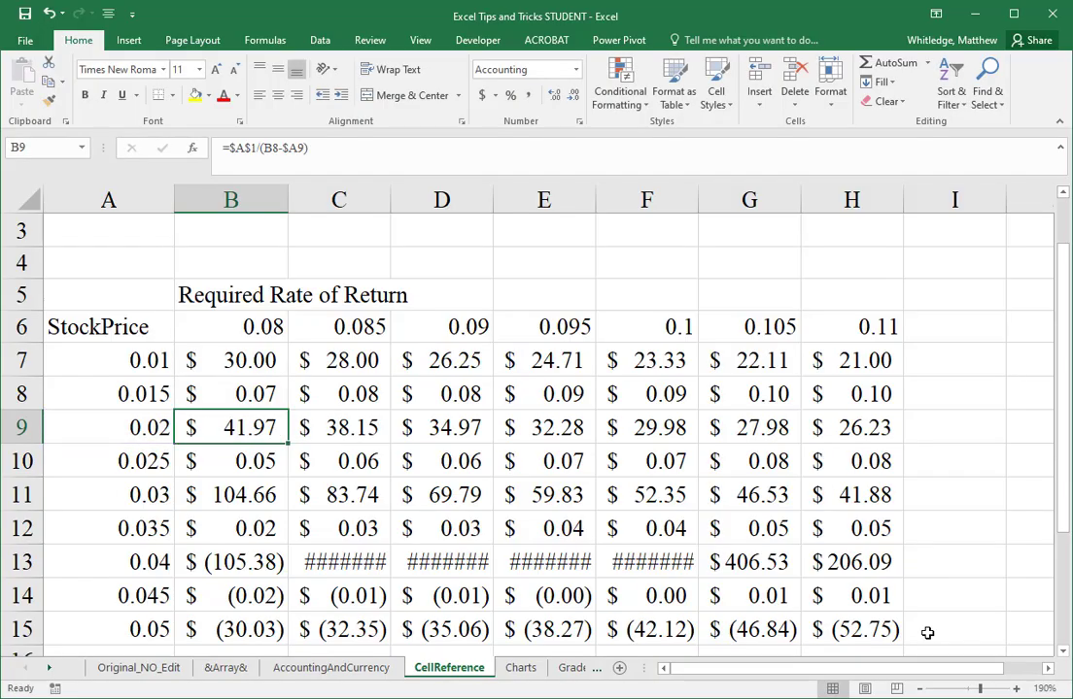
key(ctrl+z)
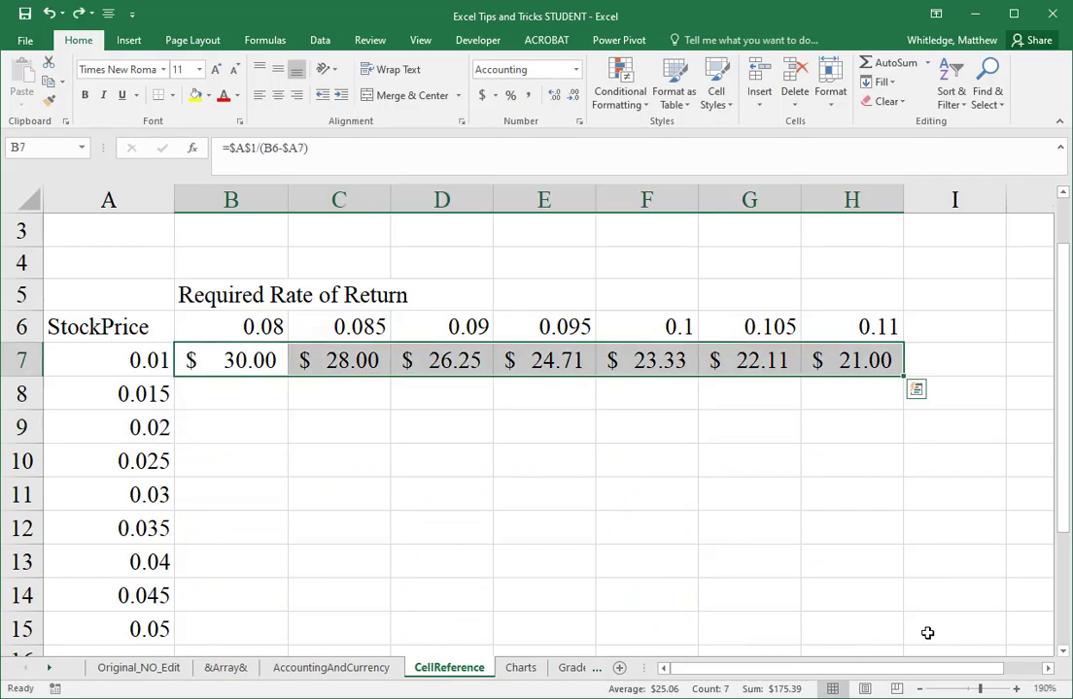
Step: Lock the row of the required return reference in B7, making the formula =$A$1/(B$6-$A7)
key(Down)
key(Up)
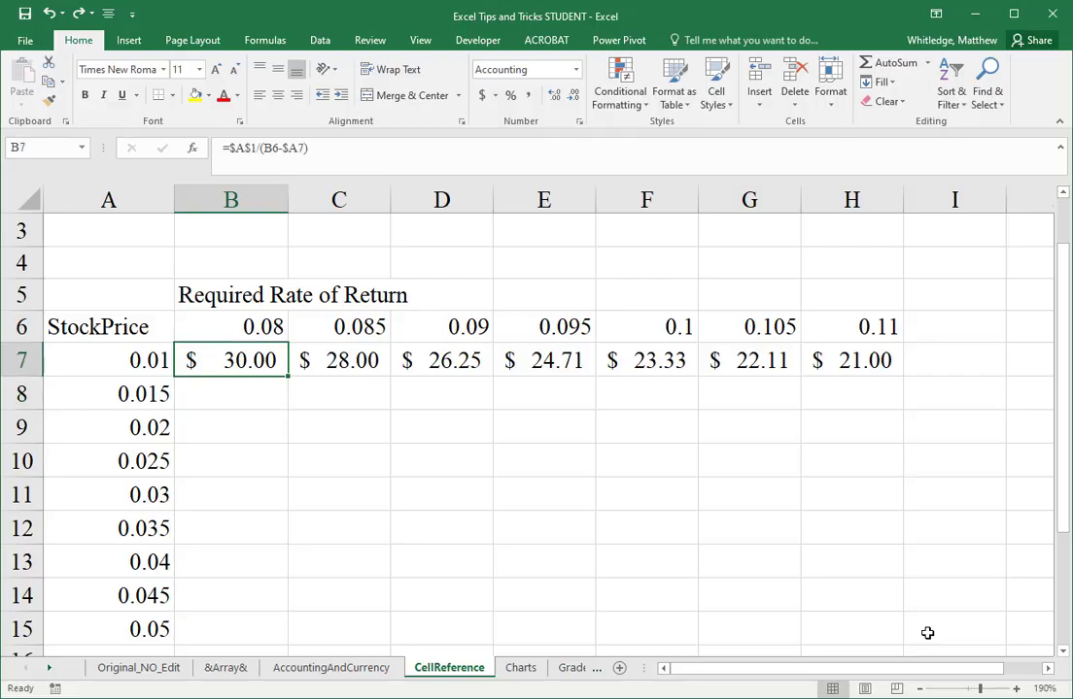
key(F2)
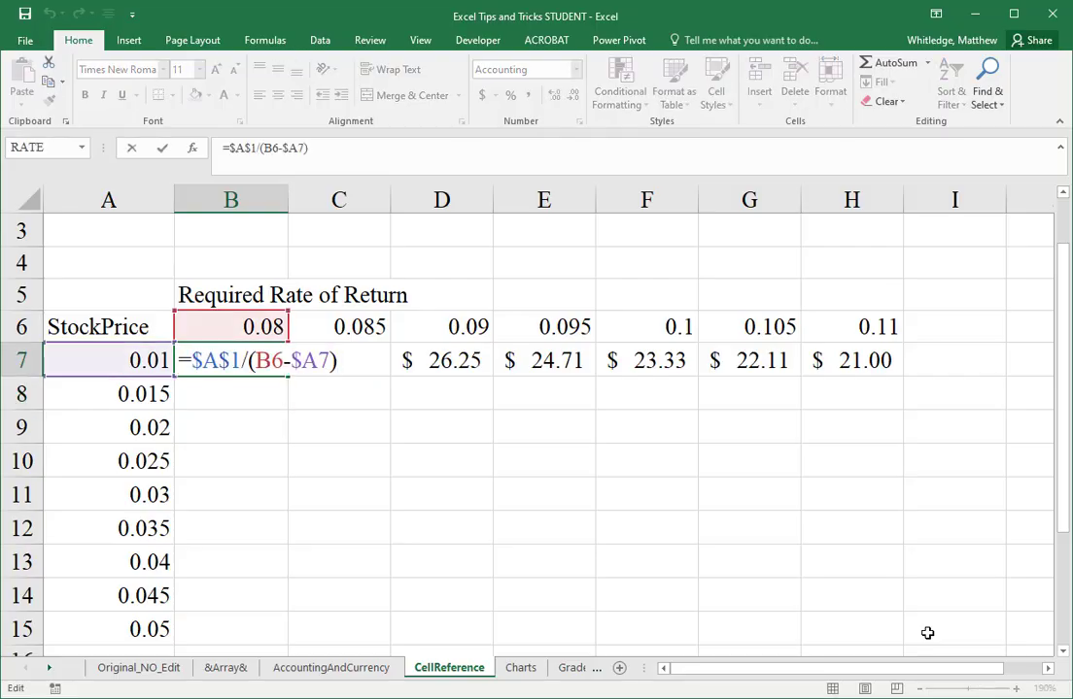
key(Left)
key(Left)
key(Left)
key(Left)
key(Left)
key(Left)
text($)
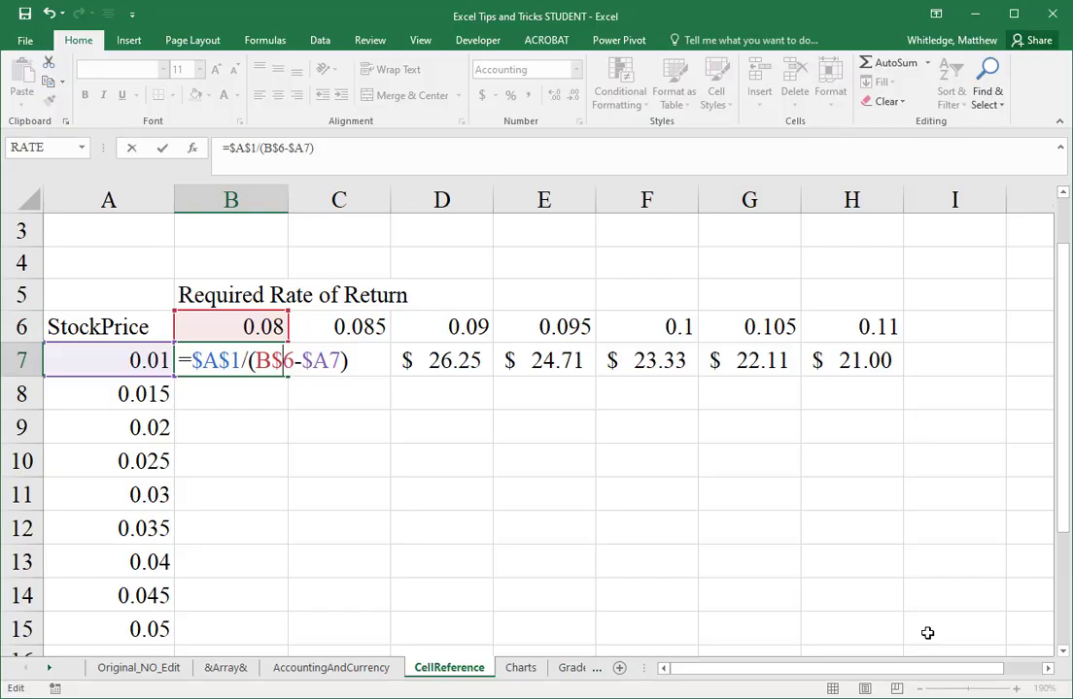
key(Return)
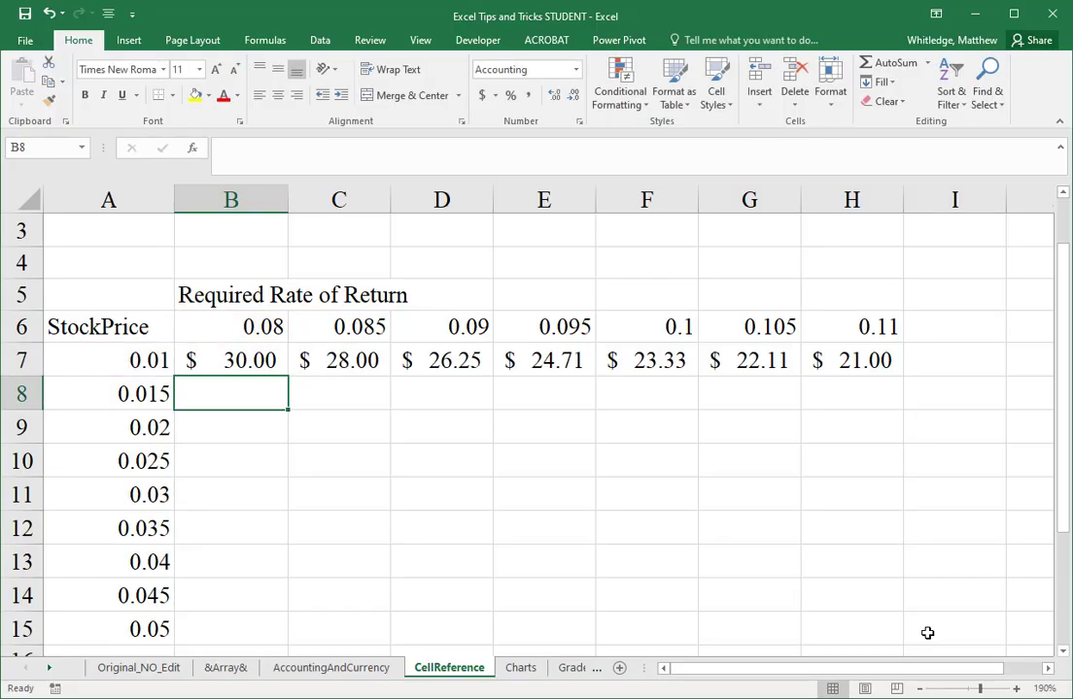
Step: Fill the corrected B7 formula across to H7 and down through row 15
key(Up)
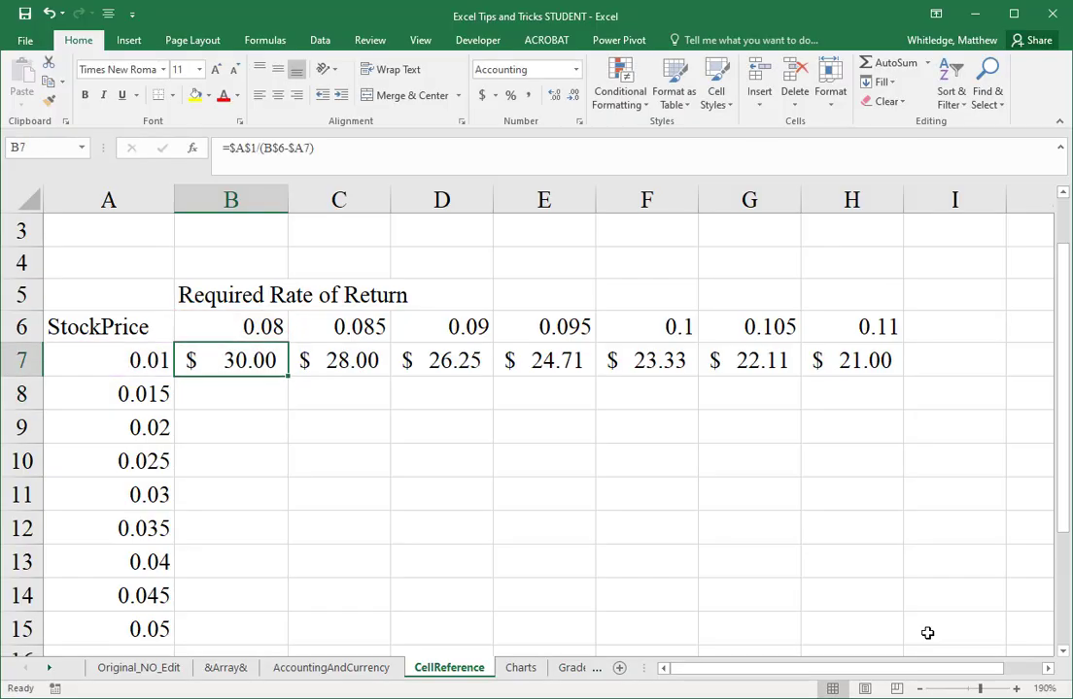
key(ctrl+shift+Right)
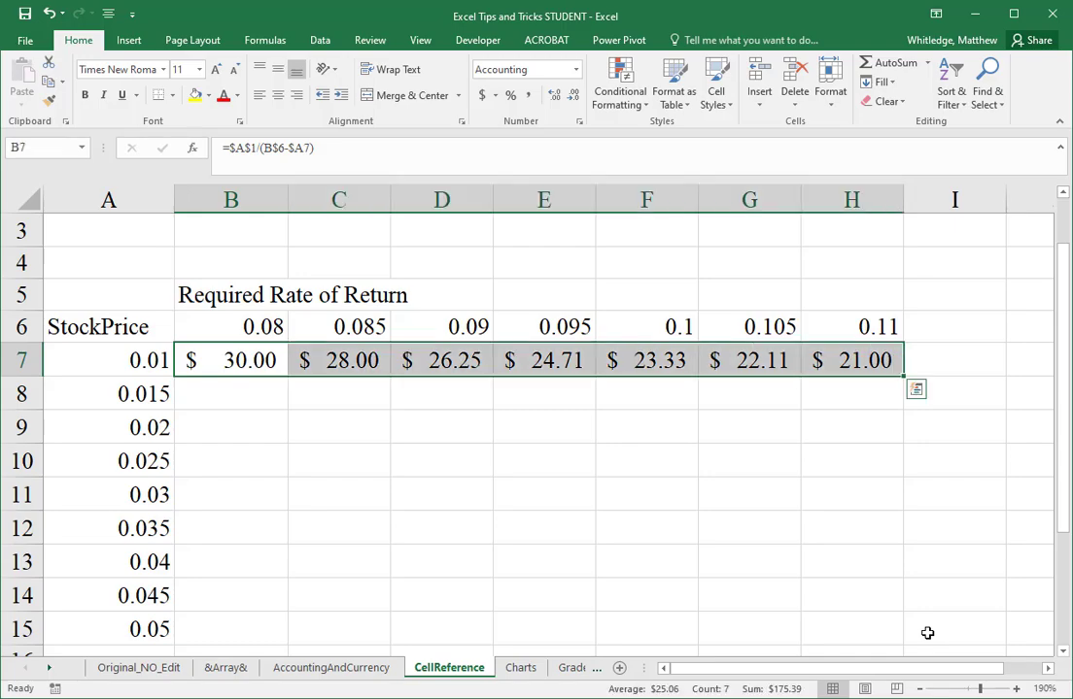
key(shift+Down)
key(shift+Down)
key(shift+Down)
key(shift+Down)
key(shift+Down)
key(shift+Down)
key(shift+Down)
key(shift+Down)
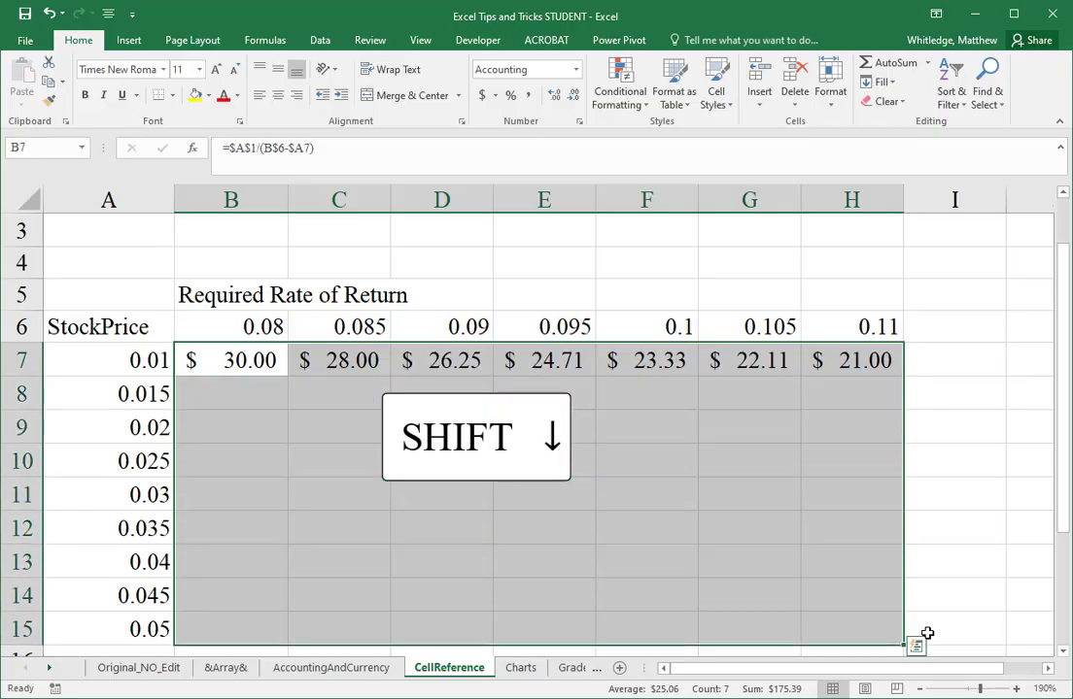
key(ctrl+d)
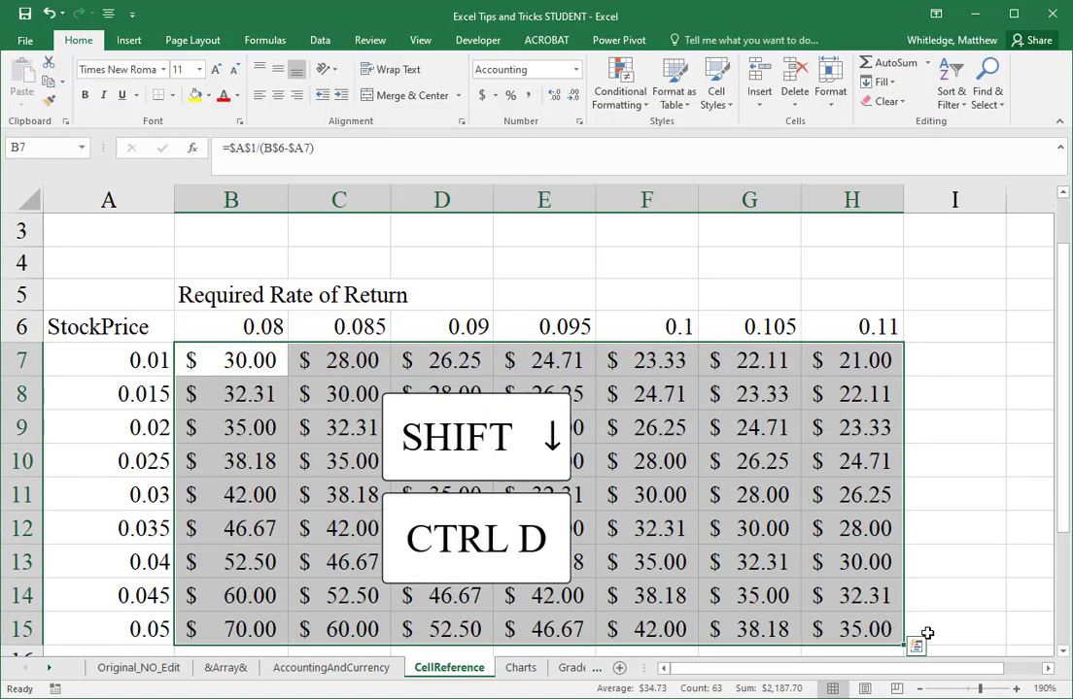
Step: Go to B7 and display the worksheet's formulas instead of their values
key(Up)
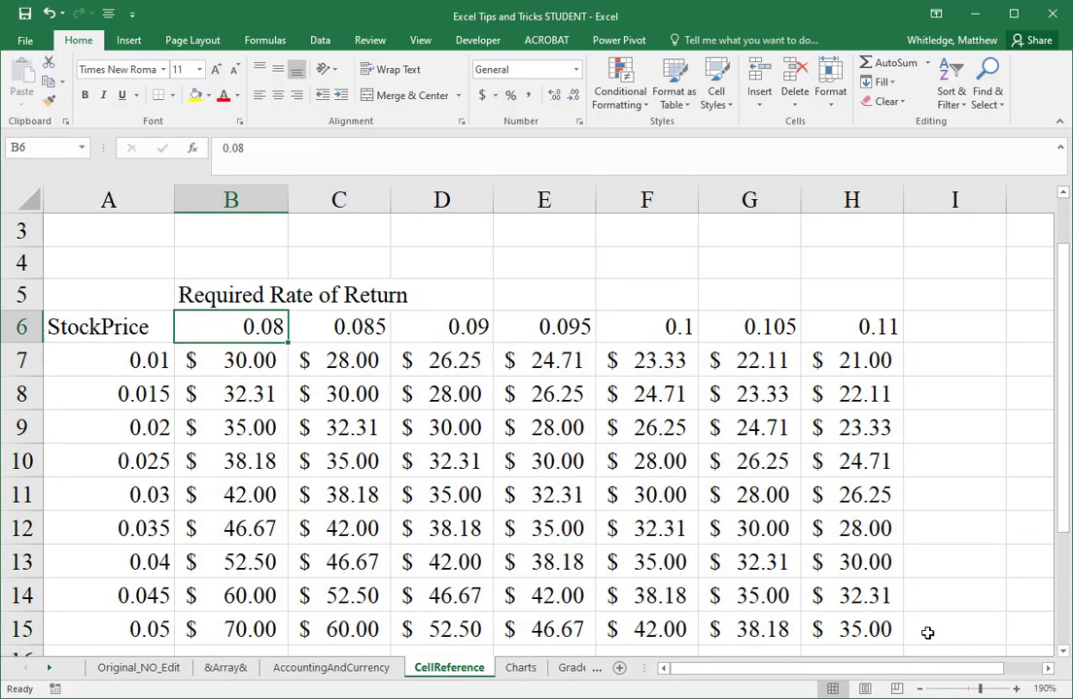
key(ctrl+Home)
key(ctrl+Down)
key(Down)
key(Right)
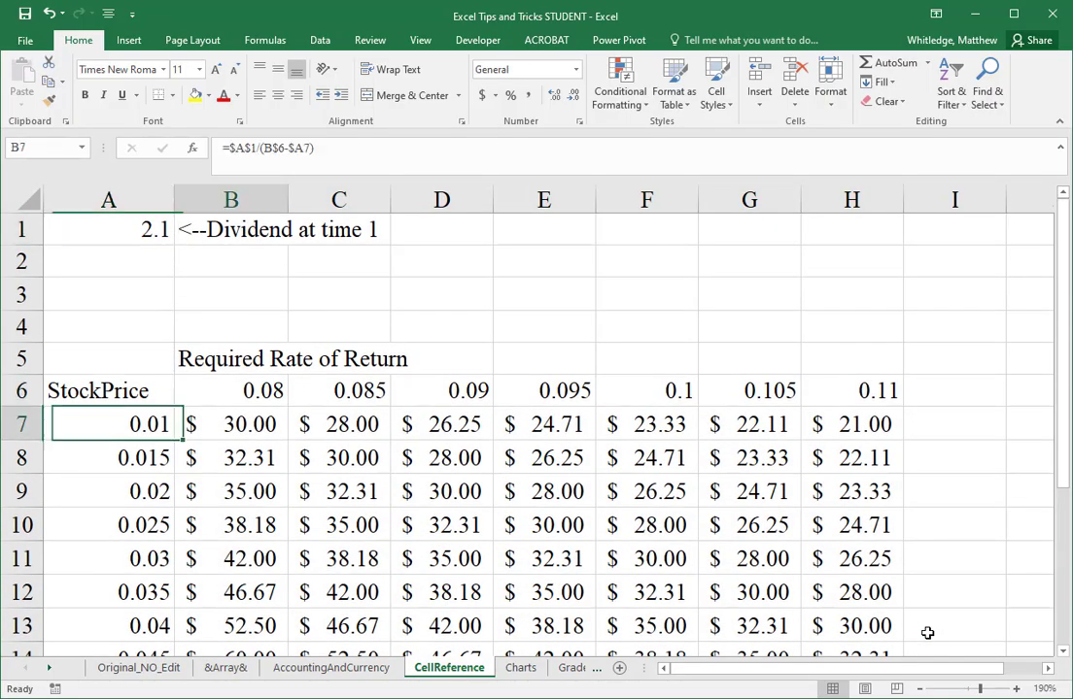
key(ctrl+grave)
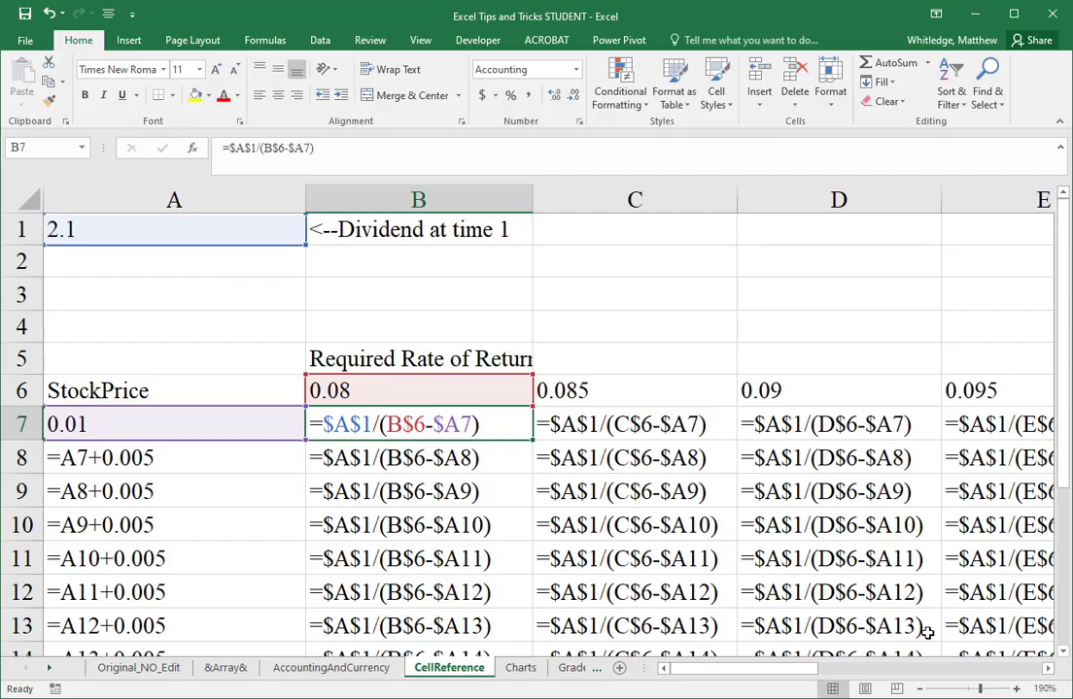
Step: Examine the references in the copied formulas across columns B to E down to row 13, and switch back to showing values
key(Down)
key(Down)
key(Down)
key(Down)
key(Right)
key(Right)
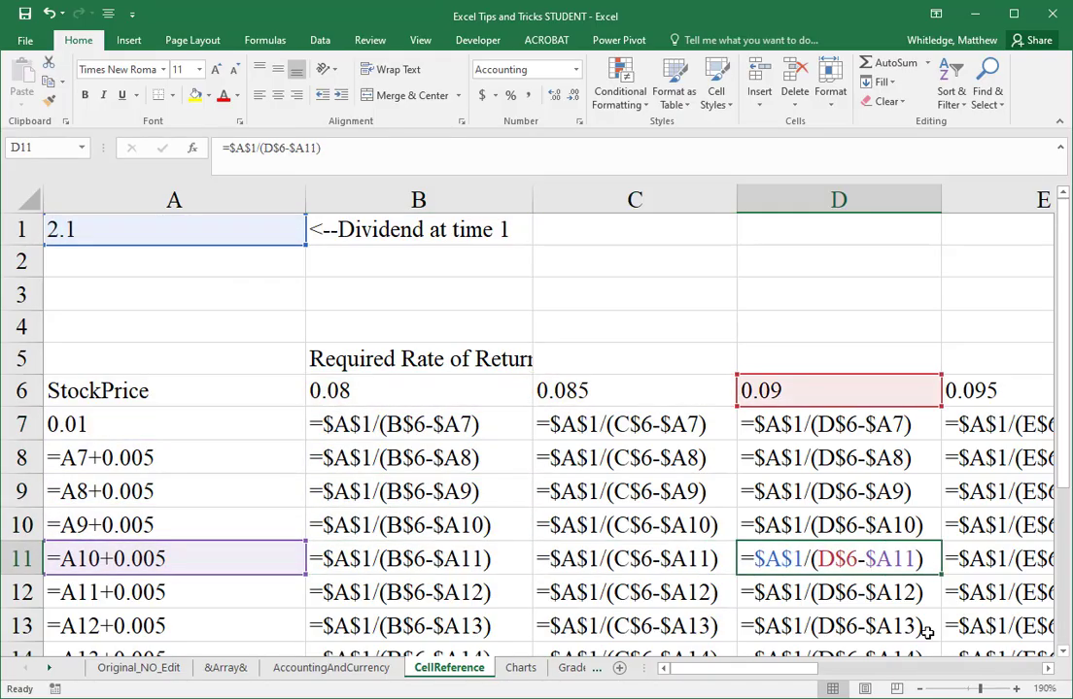
key(Up)
key(Up)
key(Left)
key(Left)
key(Down)
key(Down)
key(Down)
key(Down)
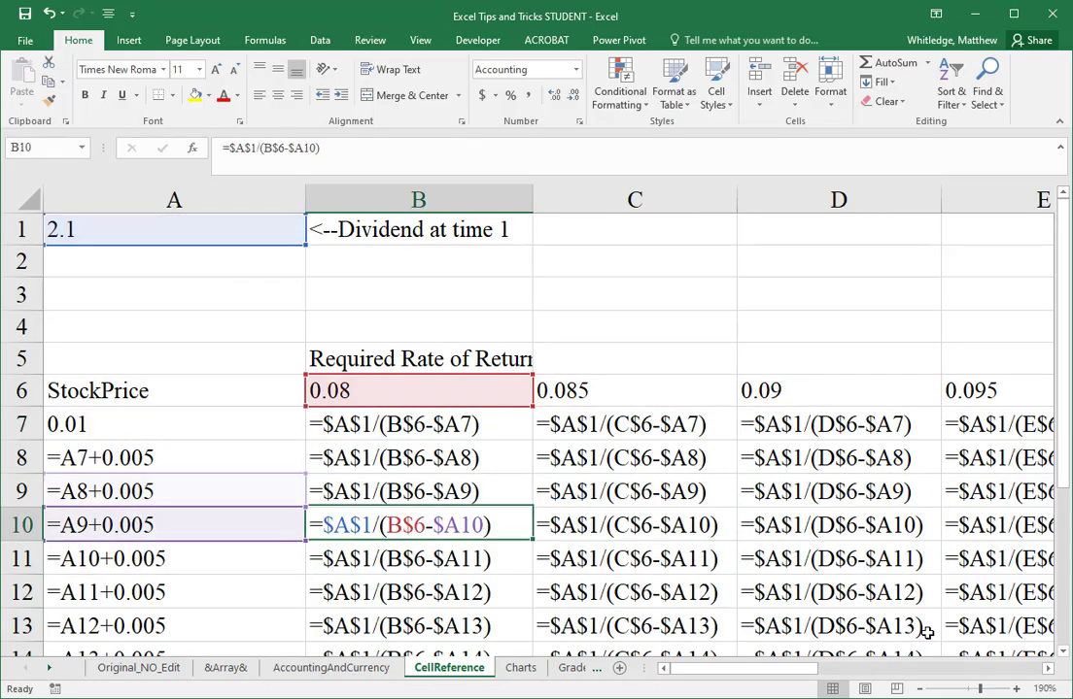
key(Right)
key(Right)
key(Right)
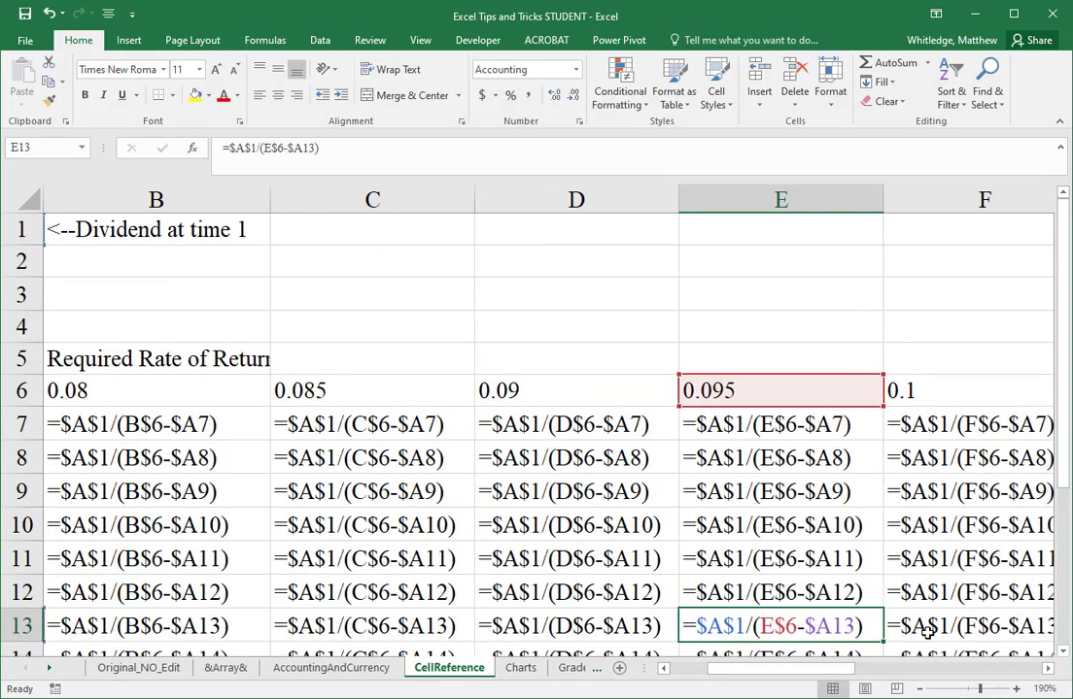
key(Up)
key(Up)
key(Up)
key(Up)
key(ctrl+Home)
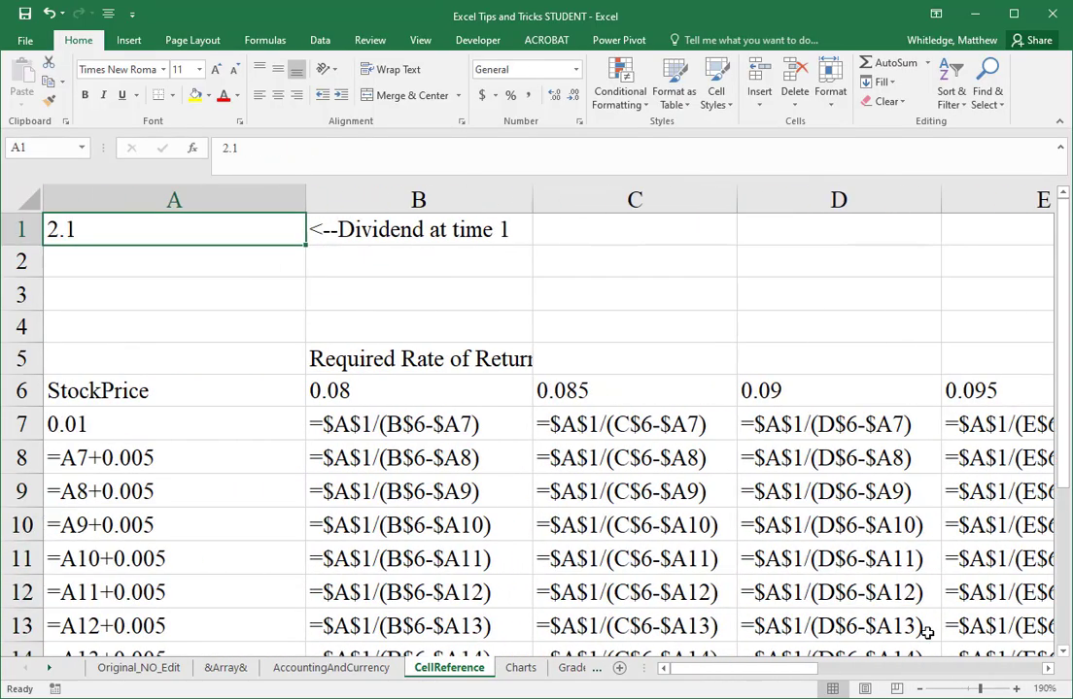
key(ctrl+grave)
Step: Cycle the growth rate reference in B7's formula through its relative, absolute and mixed forms, ending on $A7
key(Down)
key(Down)
key(Down)
key(Down)
key(Down)
key(Down)
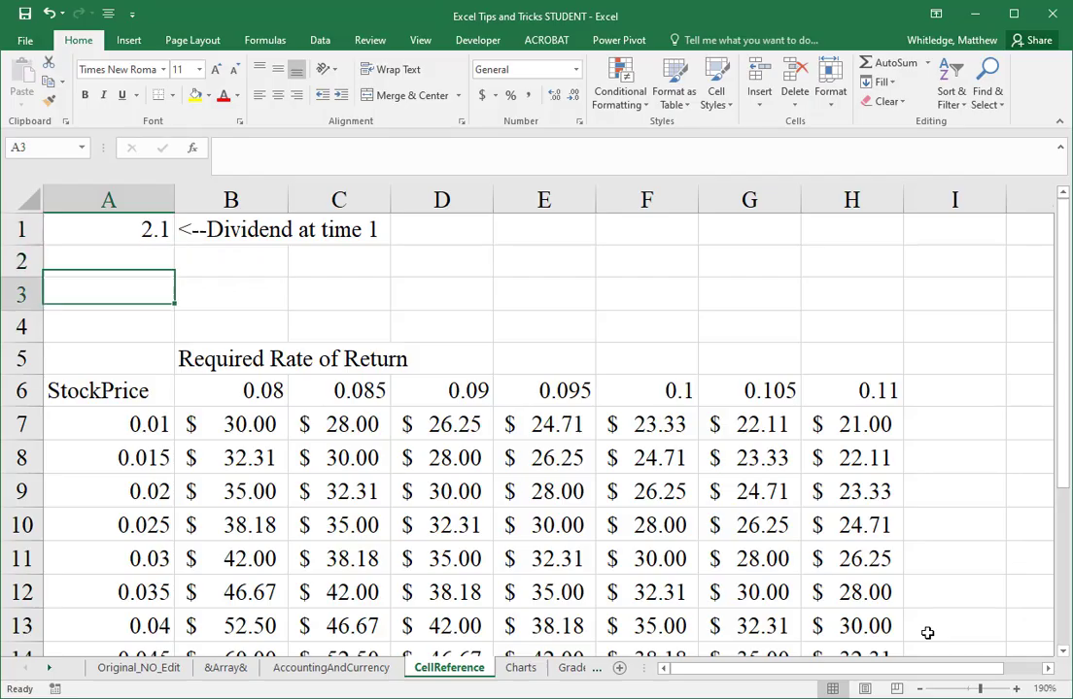
key(Right)
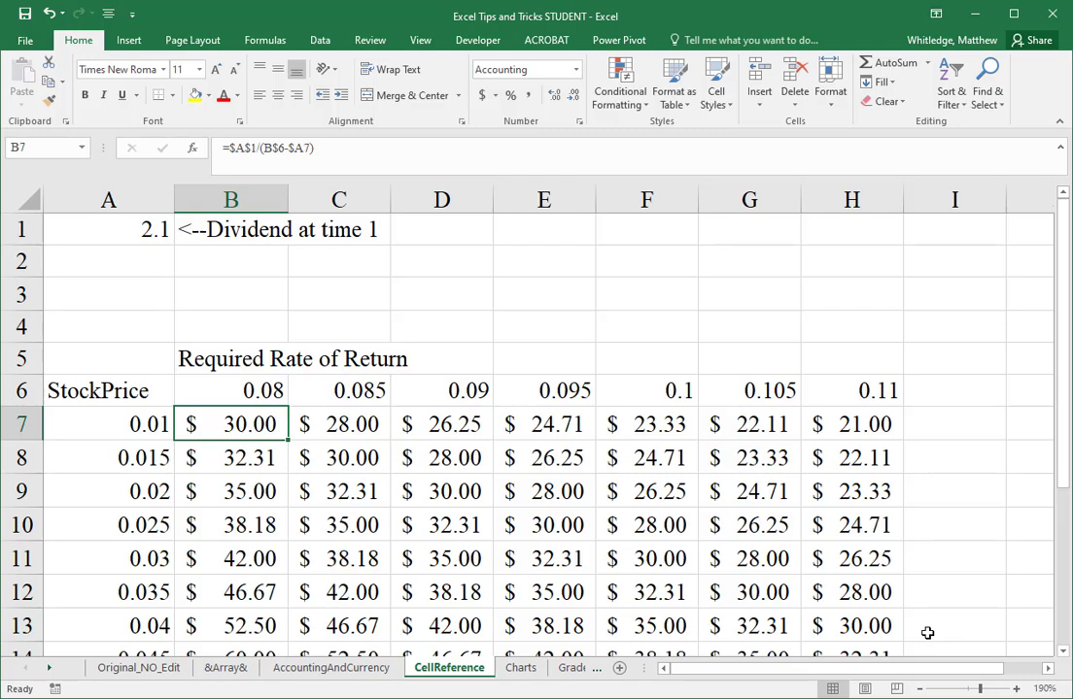
key(F2)
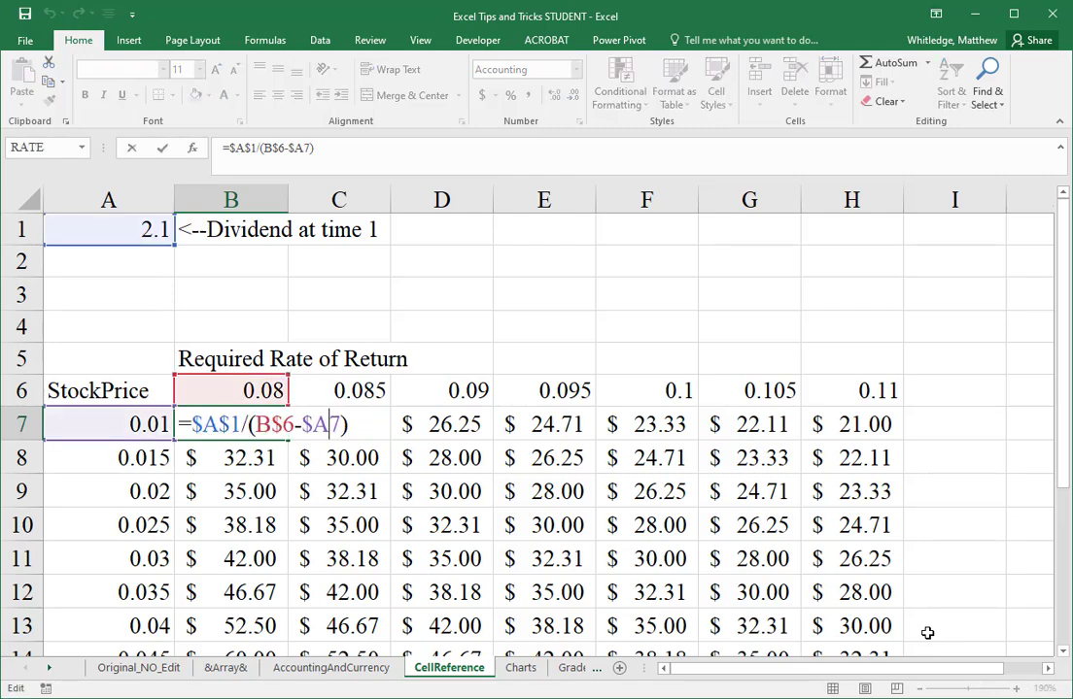
key(F4)
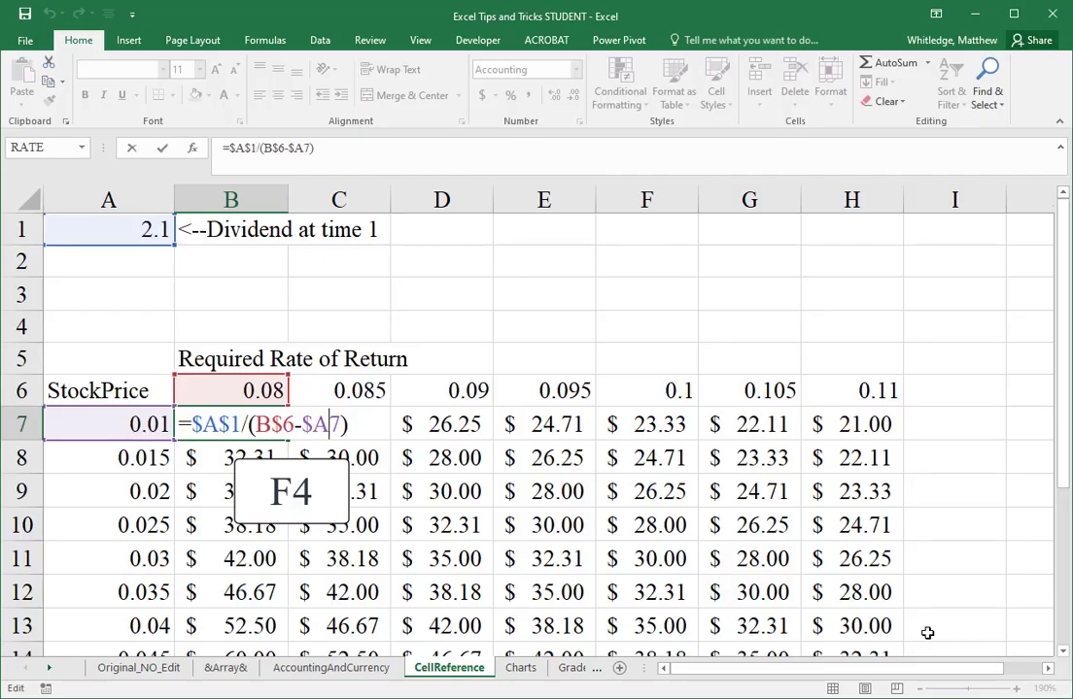
key(F4)
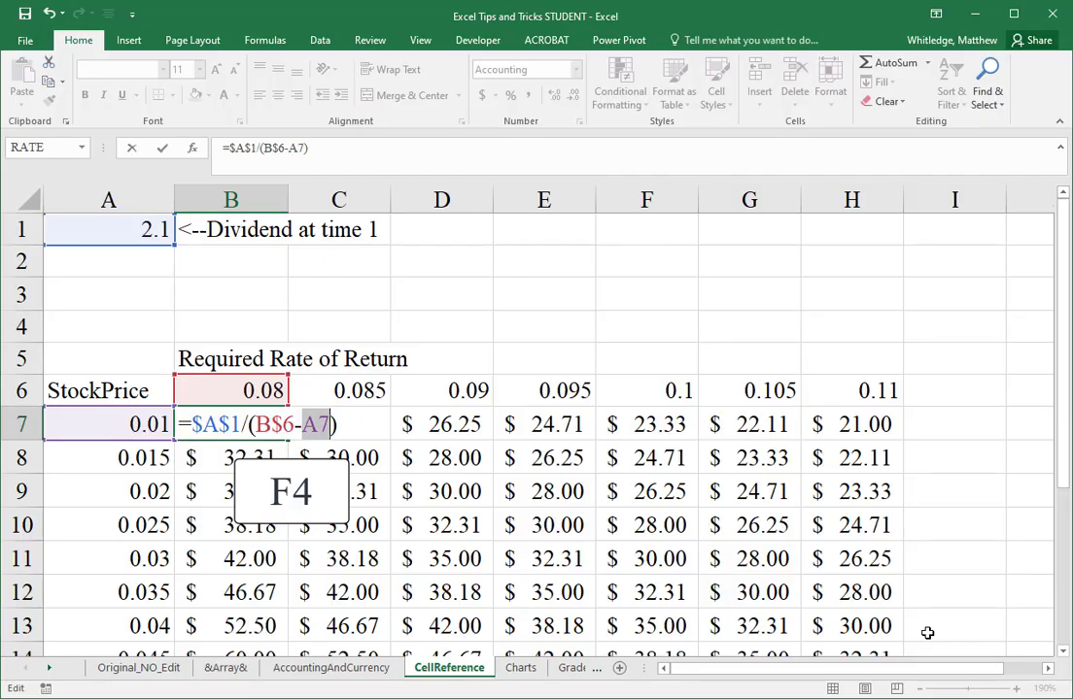
key(F4)
key(F4)
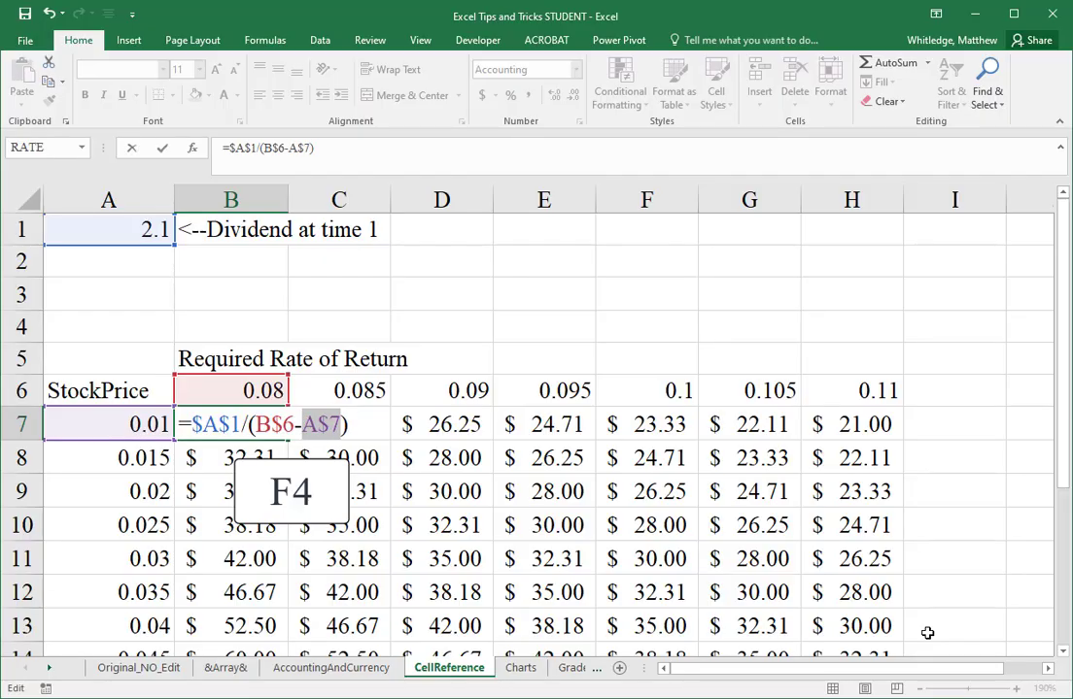
key(F4)
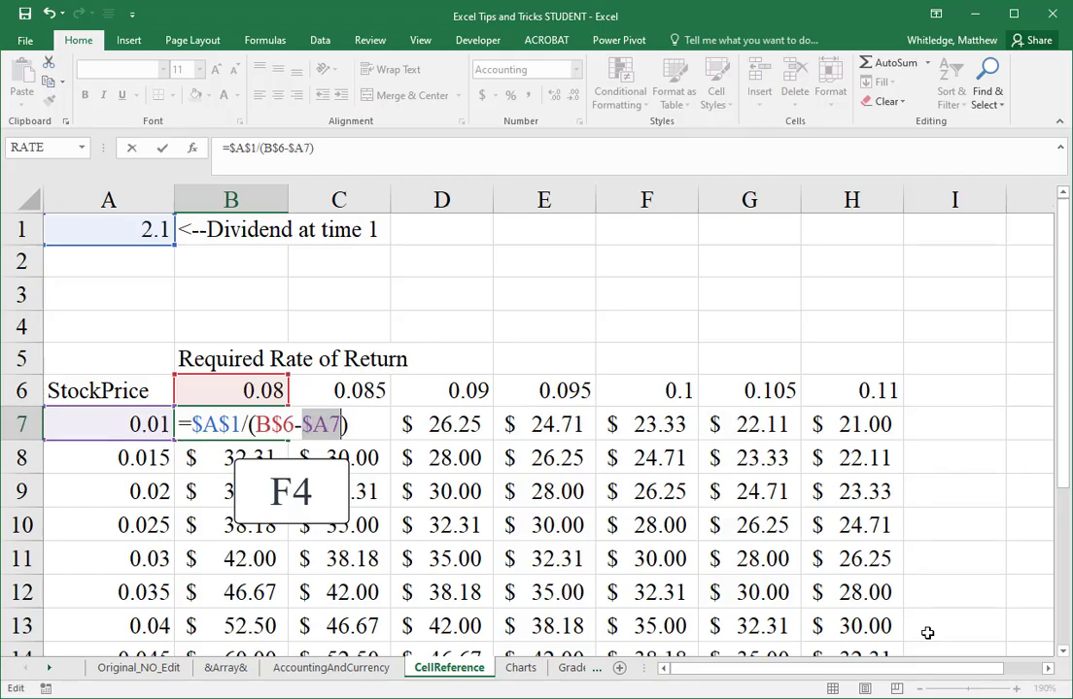